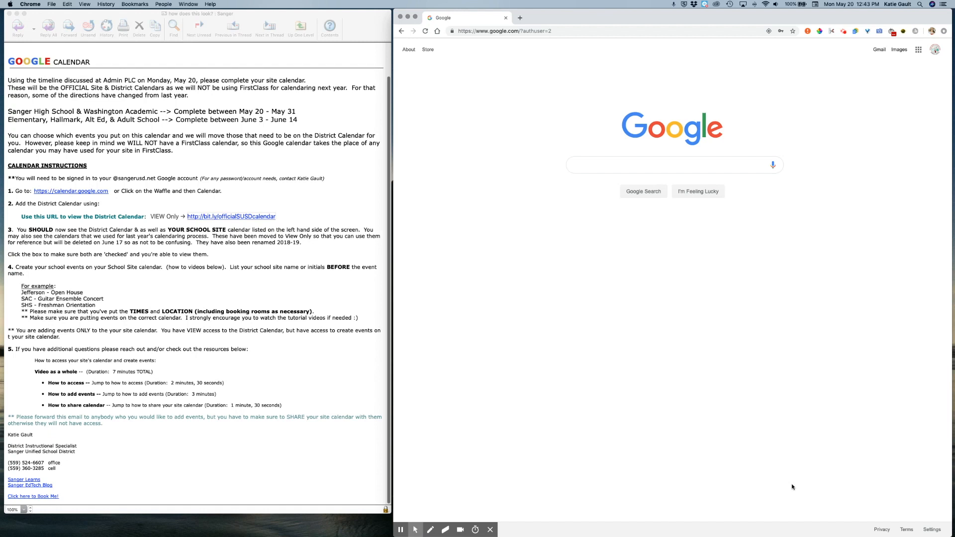
# - Highlight the Sanger High and elementary/adult school deadline lines in the instructions email
pyautogui.click(18, 114)
pyautogui.moveTo(17, 113); pyautogui.dragTo(308, 112)
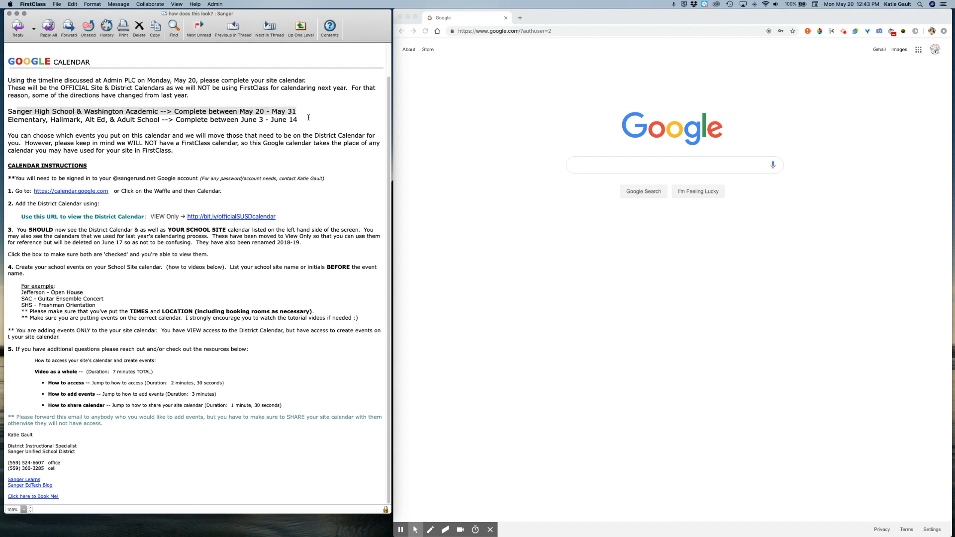
pyautogui.moveTo(311, 123); pyautogui.dragTo(7, 121)
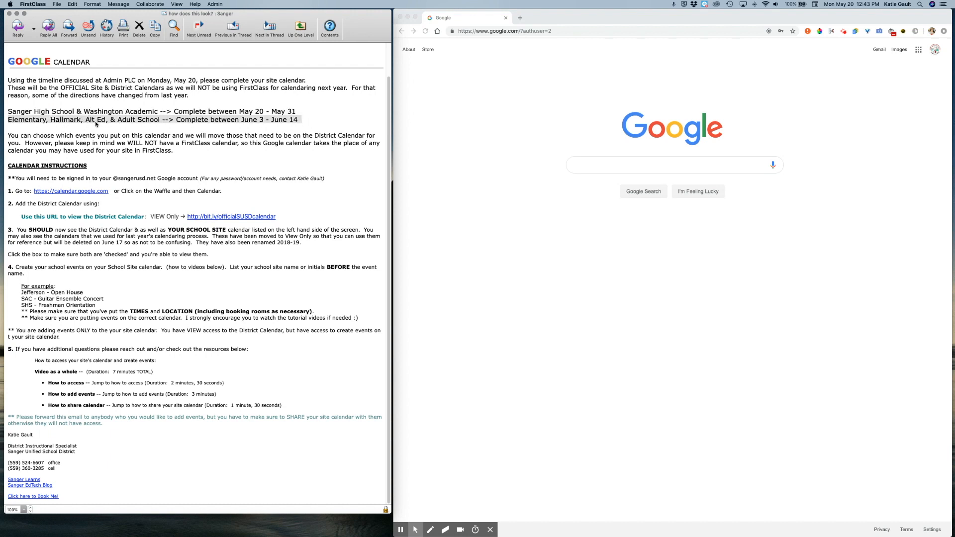
pyautogui.click(194, 123)
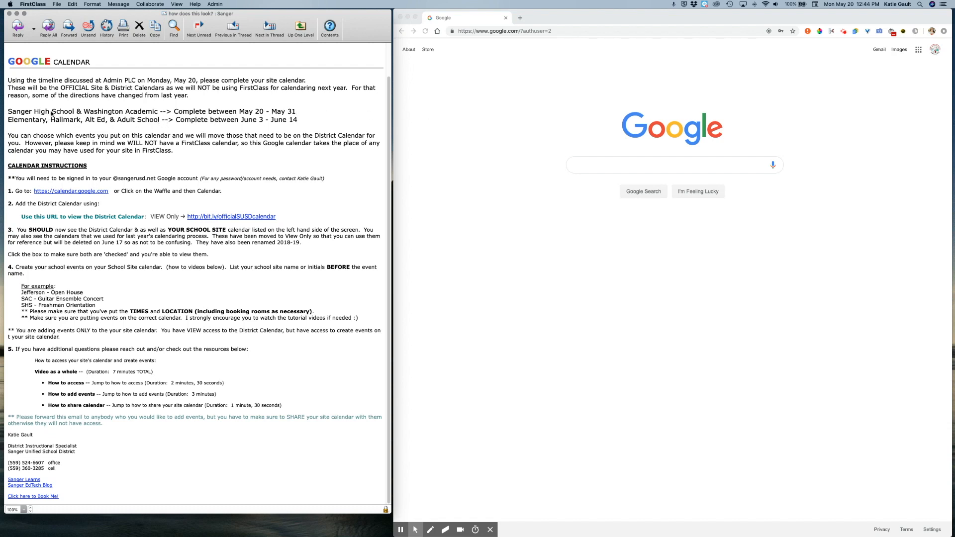
pyautogui.click(299, 121)
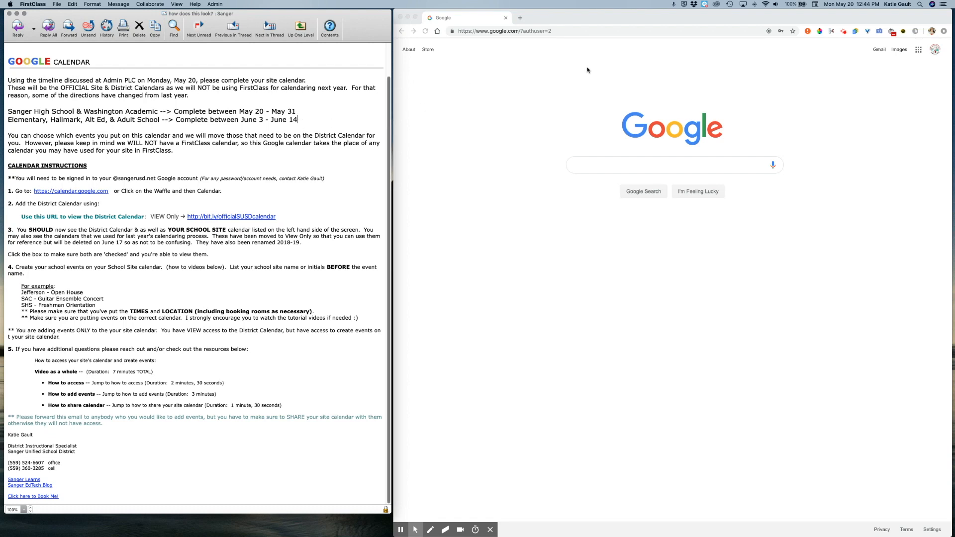
# - Confirm the signed-in school account, then launch Google Calendar from the Google apps menu
pyautogui.click(934, 53)
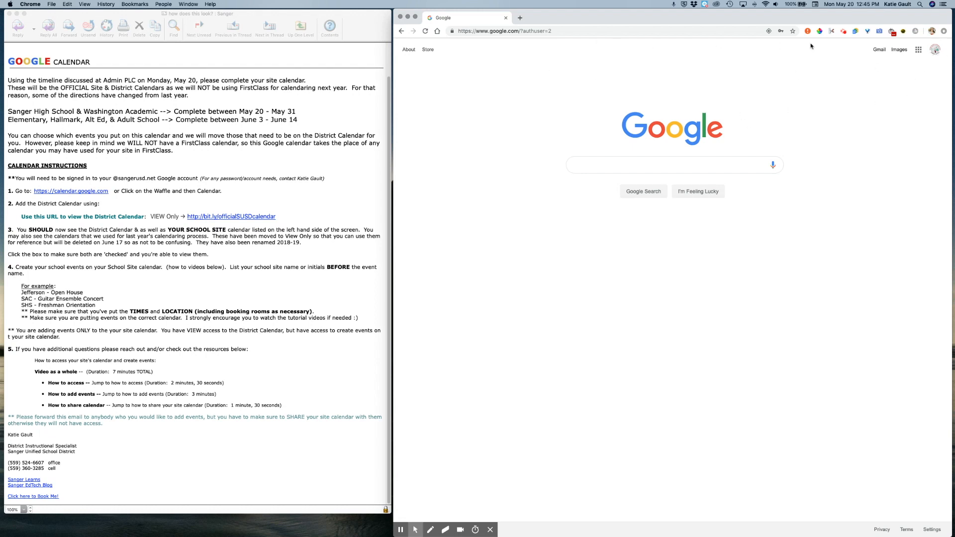
pyautogui.click(935, 50)
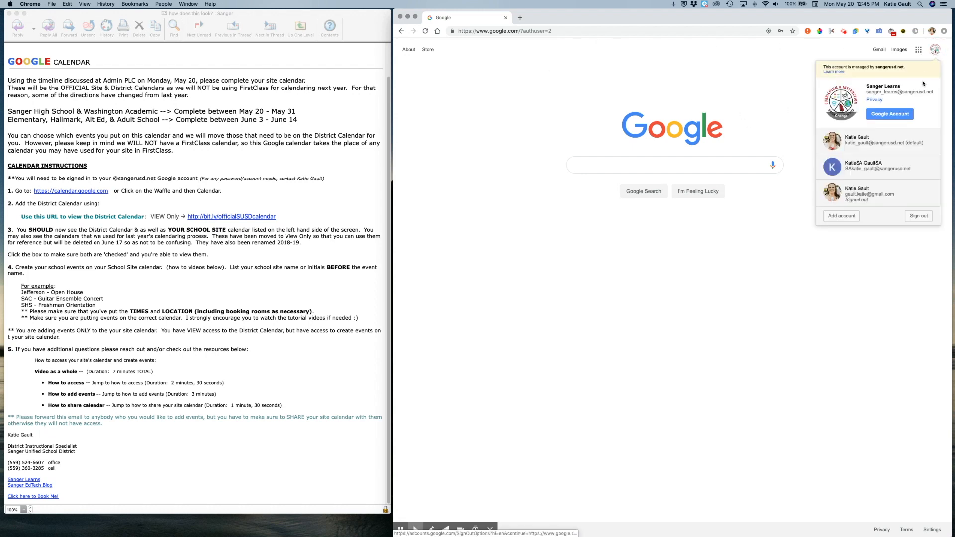
pyautogui.moveTo(895, 93); pyautogui.dragTo(936, 95)
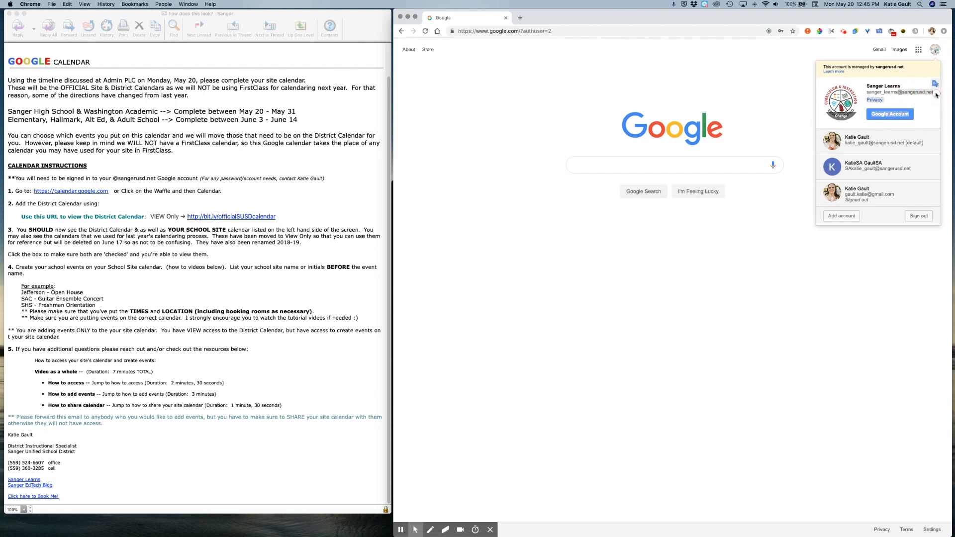
pyautogui.click(876, 270)
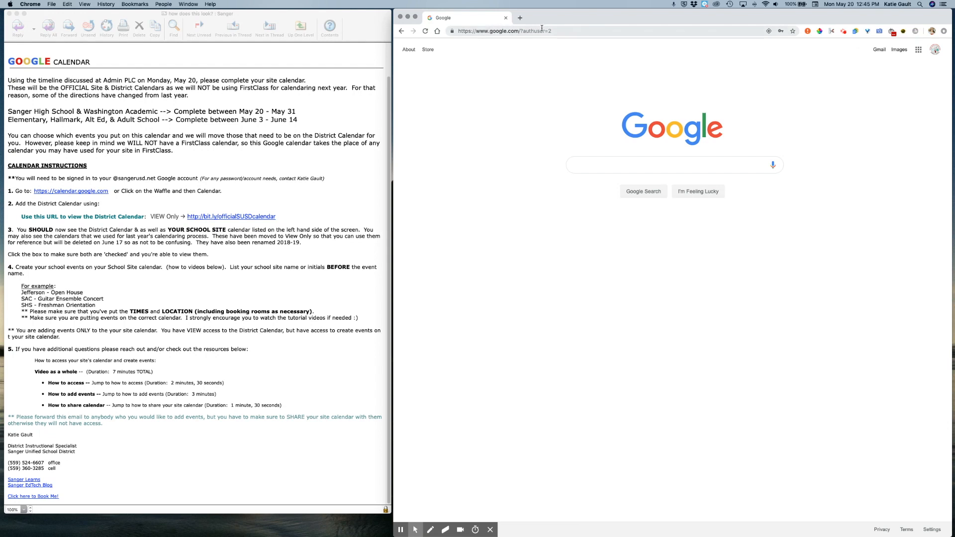
pyautogui.click(919, 51)
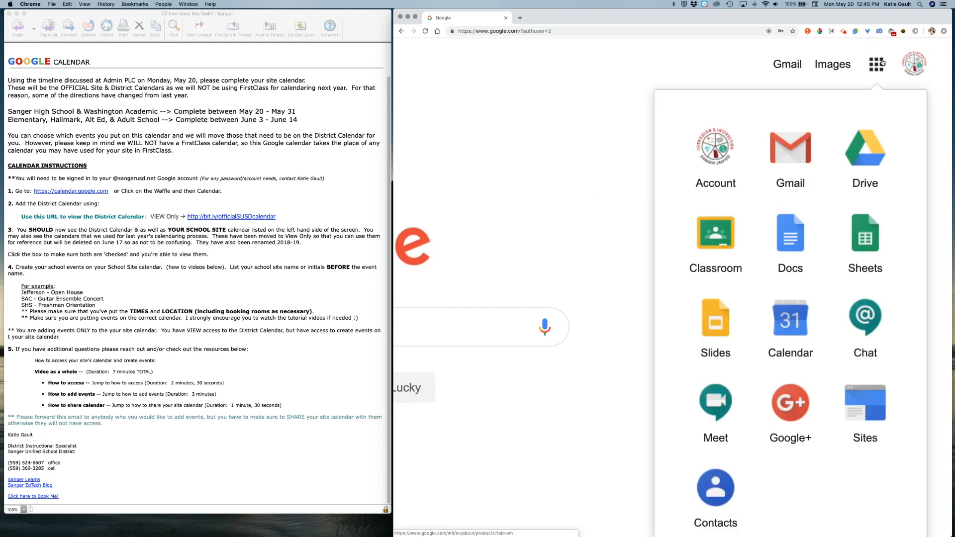
pyautogui.click(791, 324)
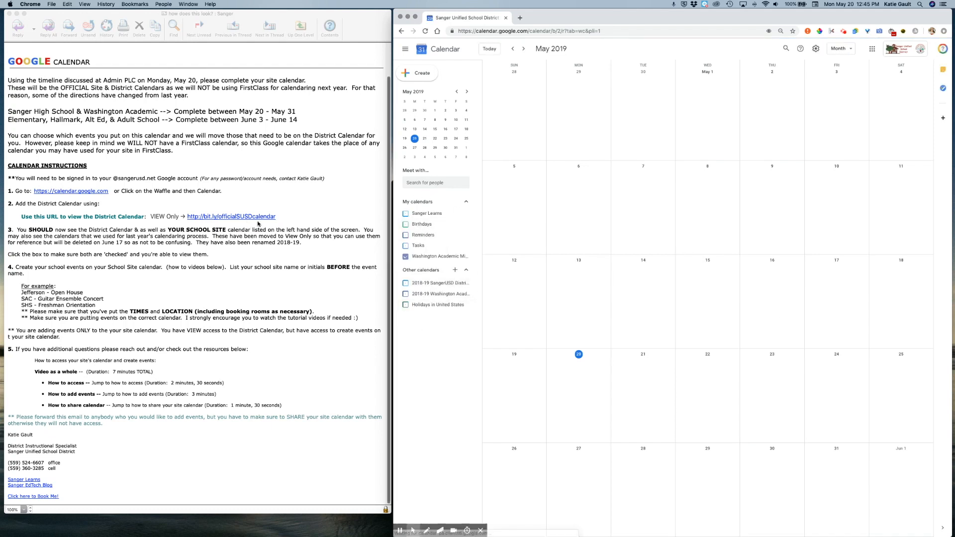
# - Load the email's bit.ly District Calendar link in Chrome, add the calendar, and close the extra tab
pyautogui.click(203, 219)
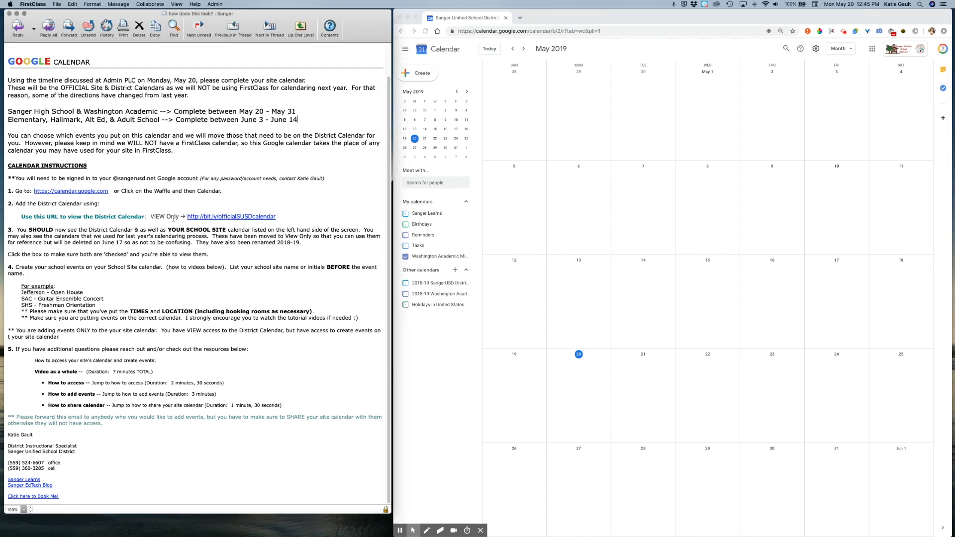
pyautogui.moveTo(230, 221); pyautogui.dragTo(188, 219)
pyautogui.press('cmd+c')
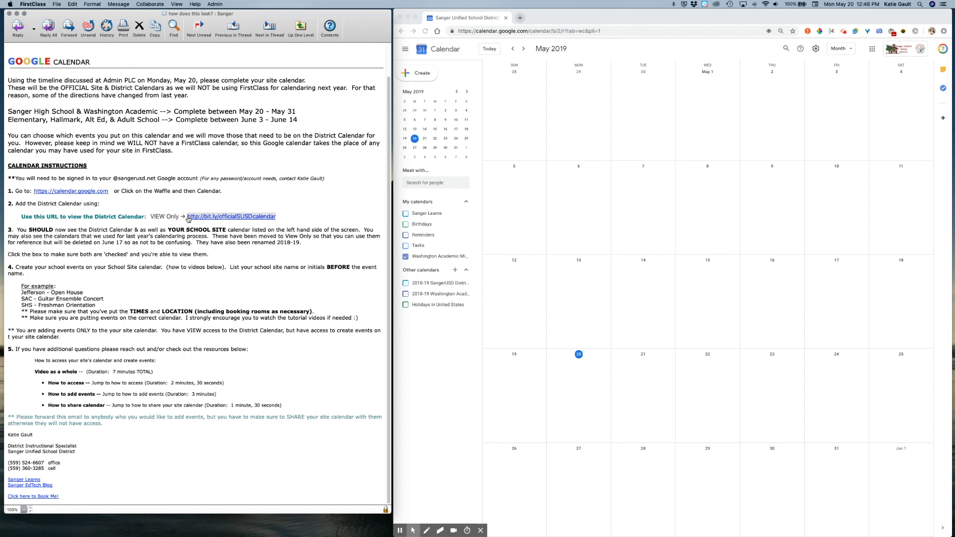
pyautogui.click(524, 27)
pyautogui.press('cmd+v')
pyautogui.press('Return')
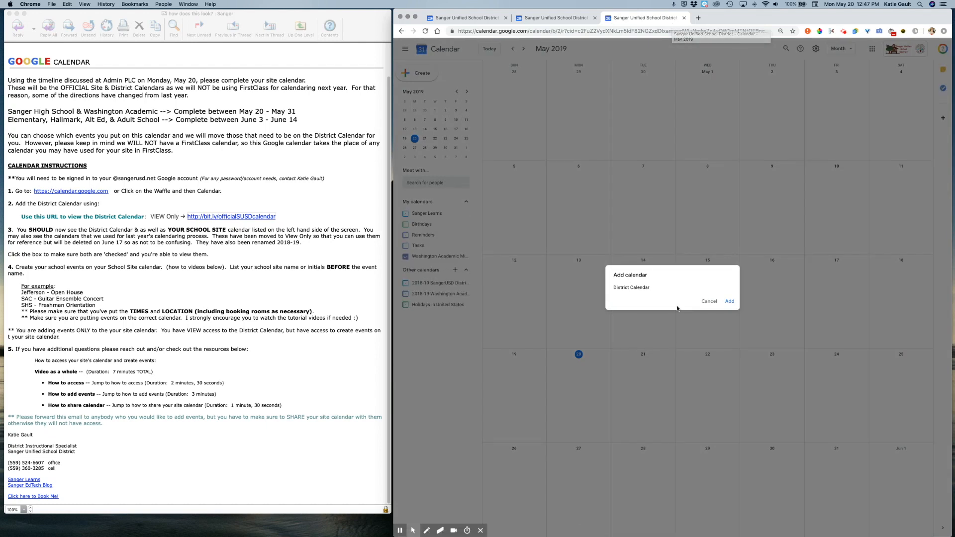
pyautogui.scroll(5, 677, 308)
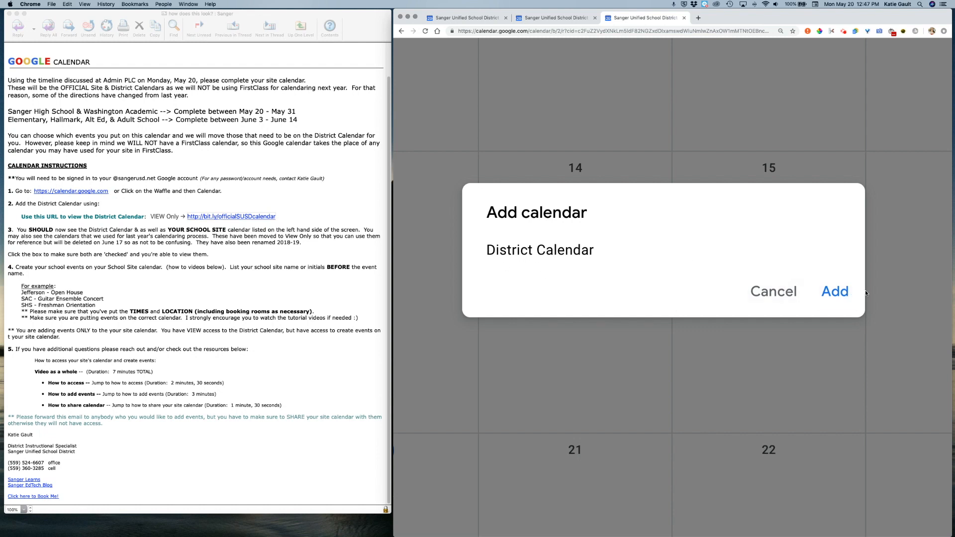
pyautogui.click(833, 293)
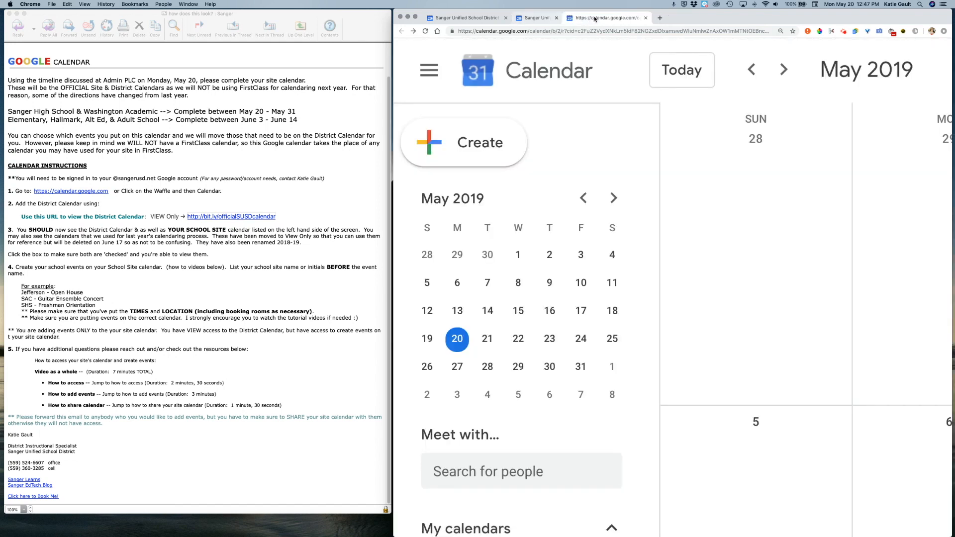
pyautogui.press('super+0')
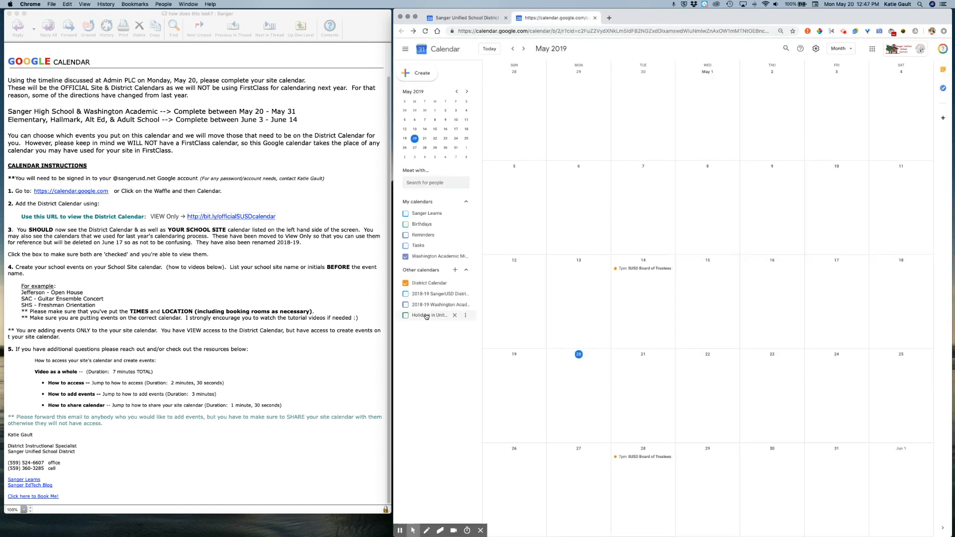
pyautogui.scroll(5, 413, 222)
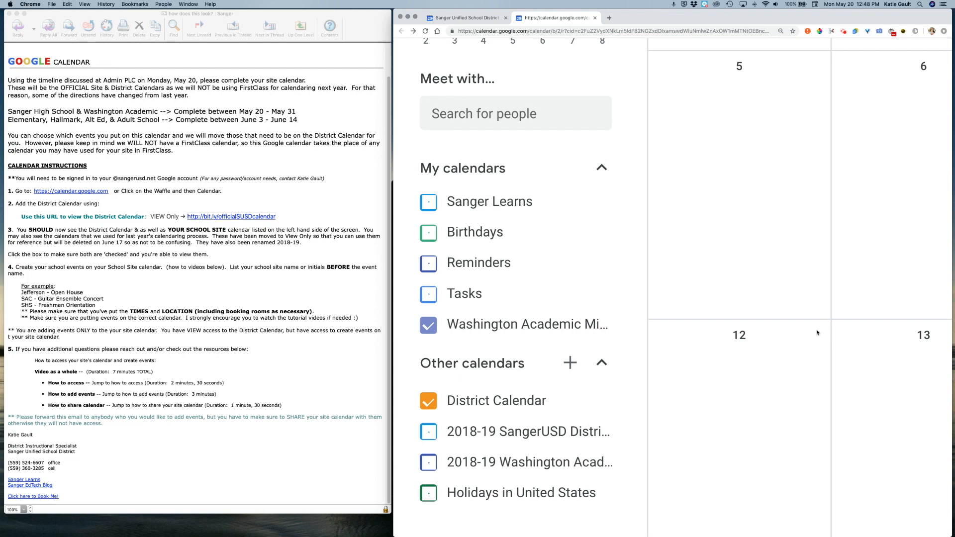
pyautogui.press('super+0')
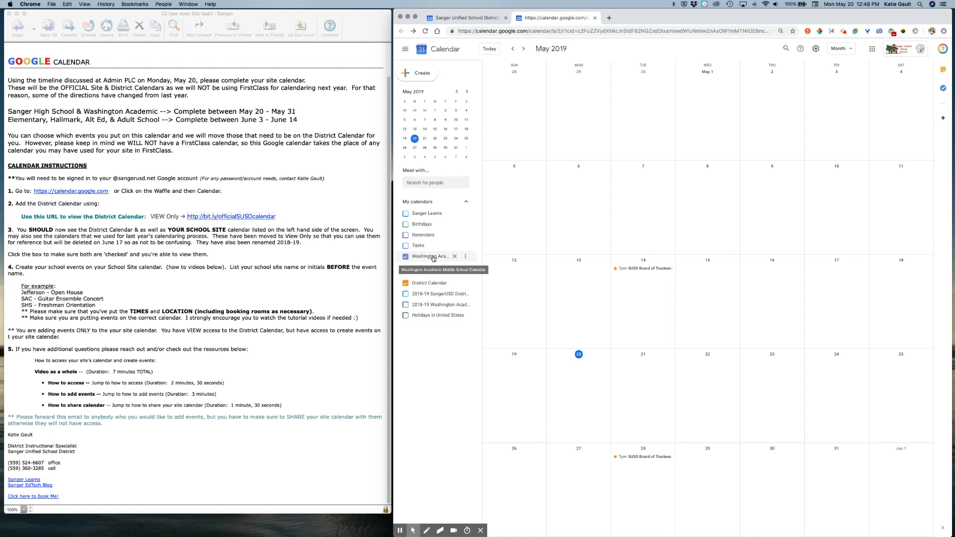
# - Advance three months to August 2019 and change the District Calendar's colour to blue
pyautogui.click(523, 49)
pyautogui.click(524, 49)
pyautogui.click(523, 49)
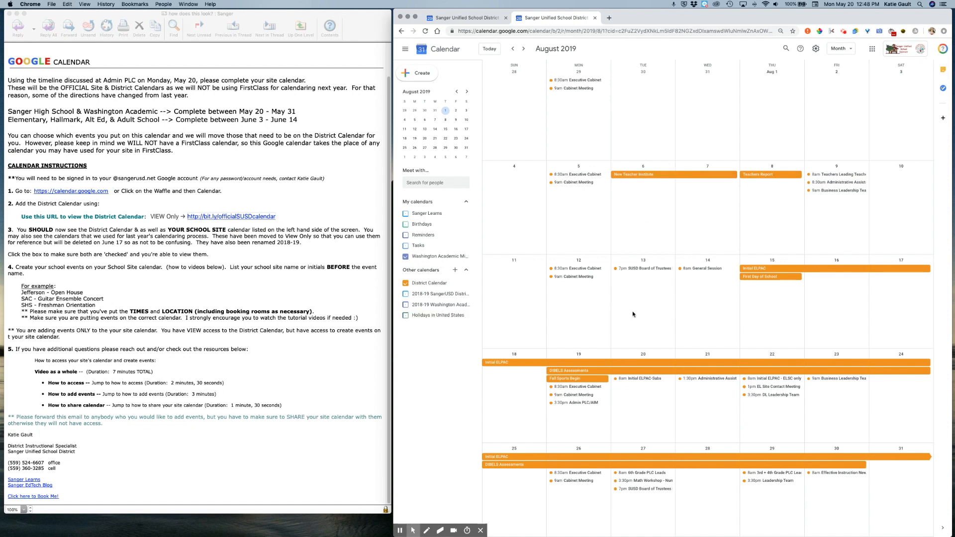
pyautogui.click(465, 283)
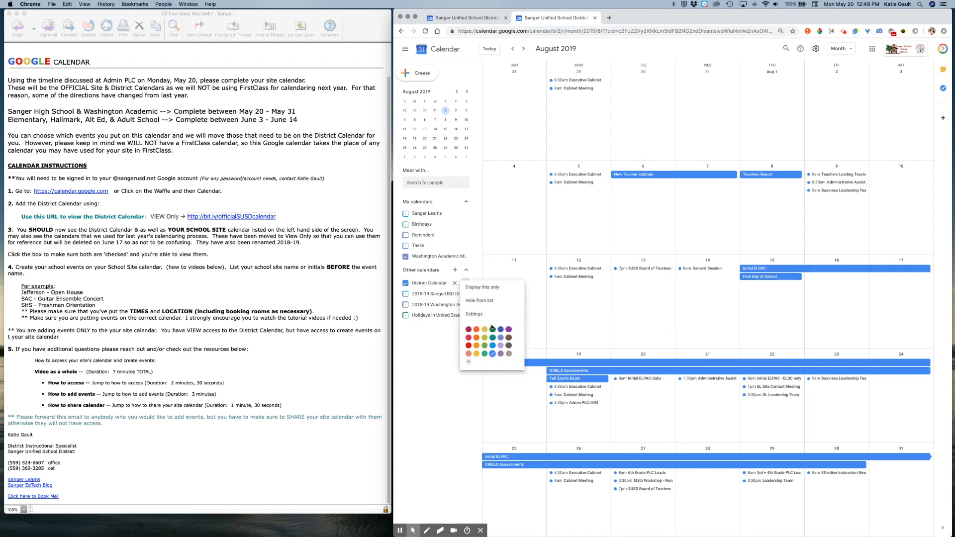
pyautogui.click(493, 354)
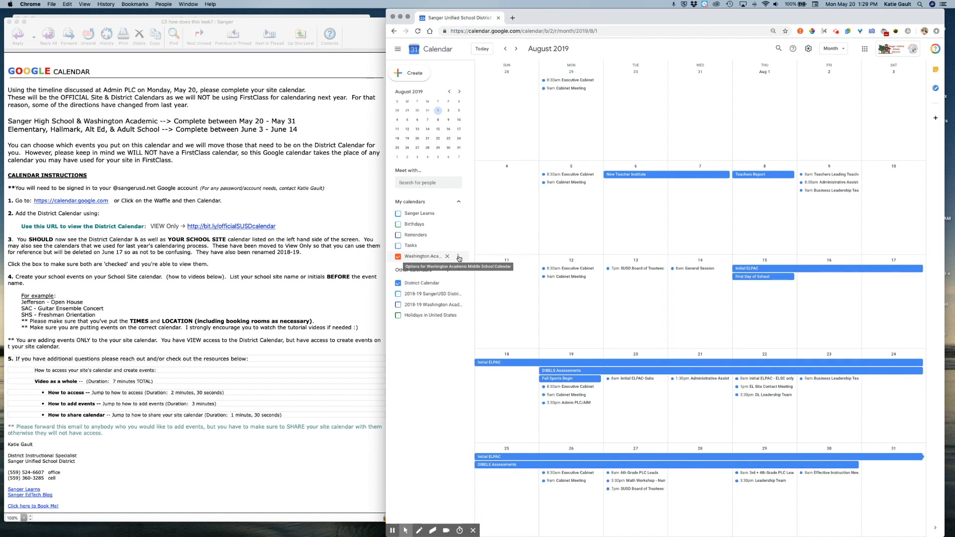
pyautogui.scroll(5, 459, 258)
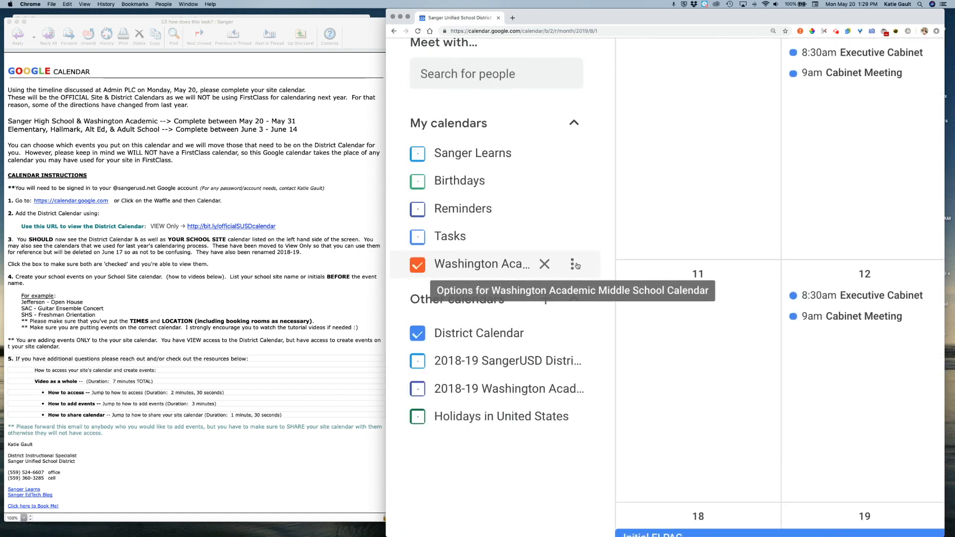
pyautogui.click(572, 267)
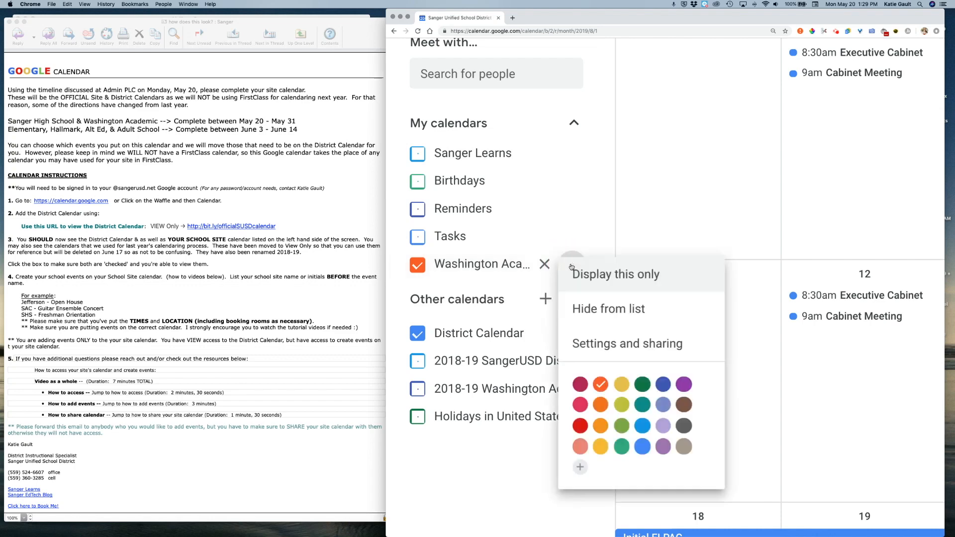
pyautogui.click(599, 343)
pyautogui.scroll(-5, 618, 166)
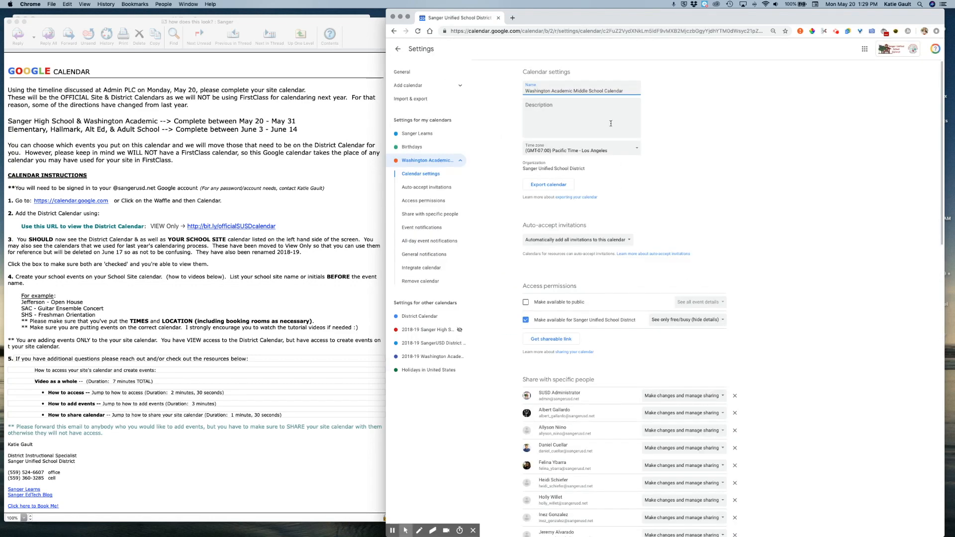
pyautogui.scroll(5, 610, 124)
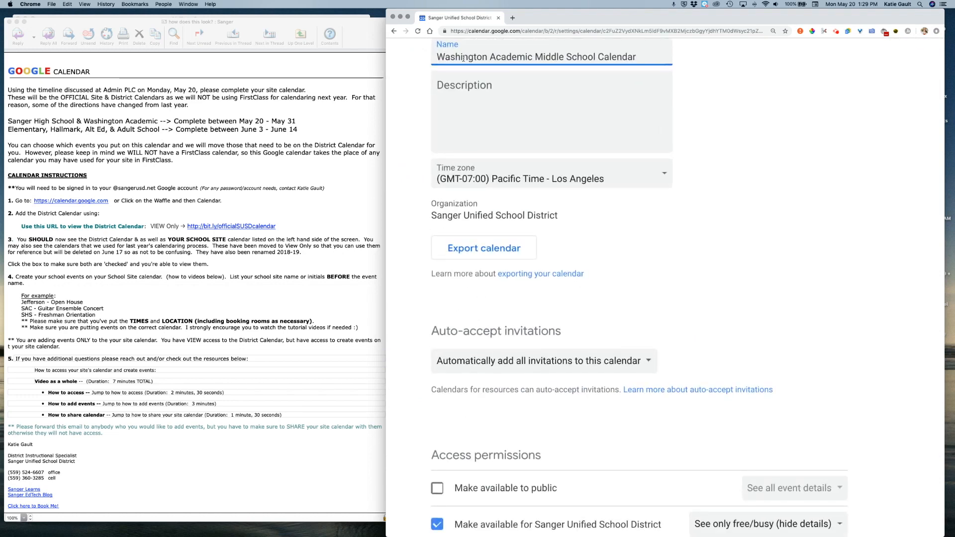
pyautogui.scroll(1, 473, 60)
pyautogui.scroll(-4, 475, 102)
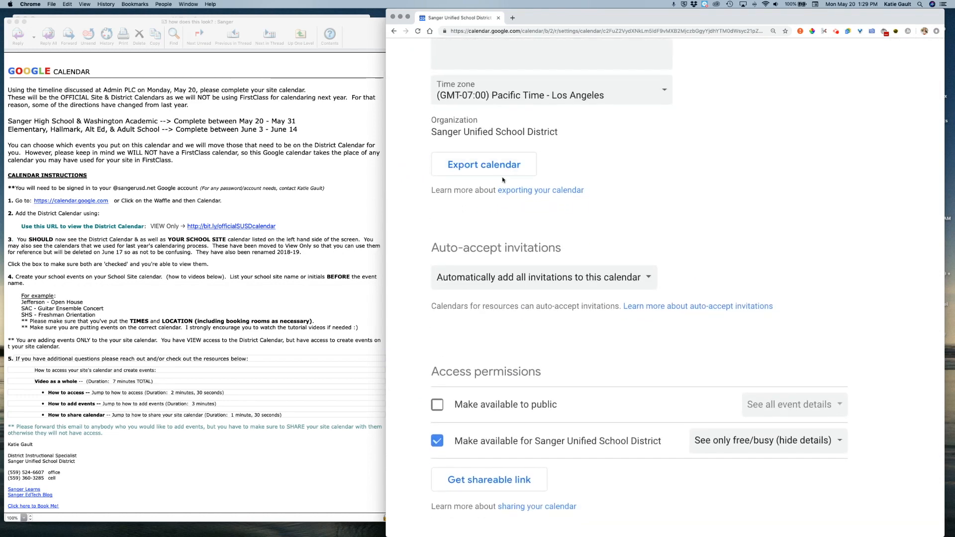
pyautogui.scroll(-7, 485, 144)
pyautogui.scroll(-4, 502, 176)
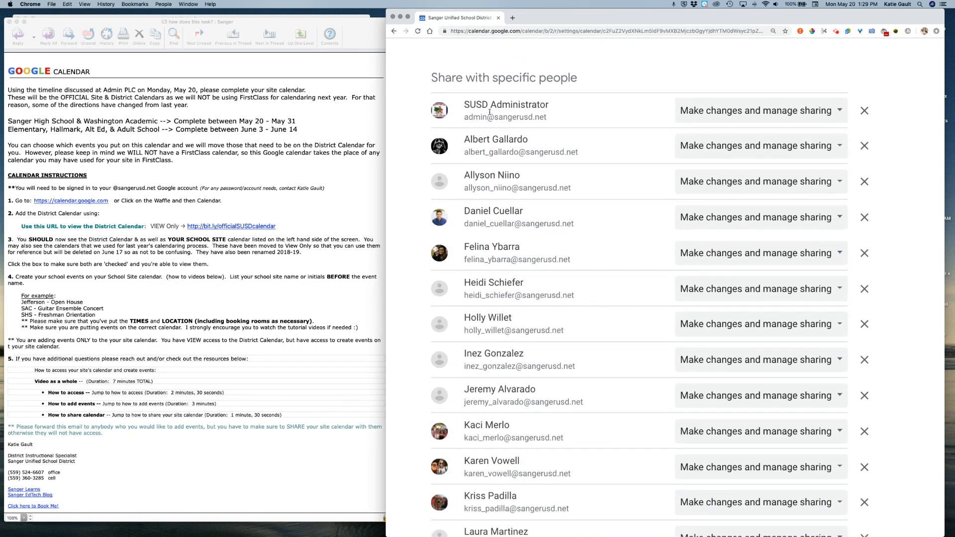
pyautogui.scroll(-5, 490, 112)
pyautogui.scroll(-4, 489, 112)
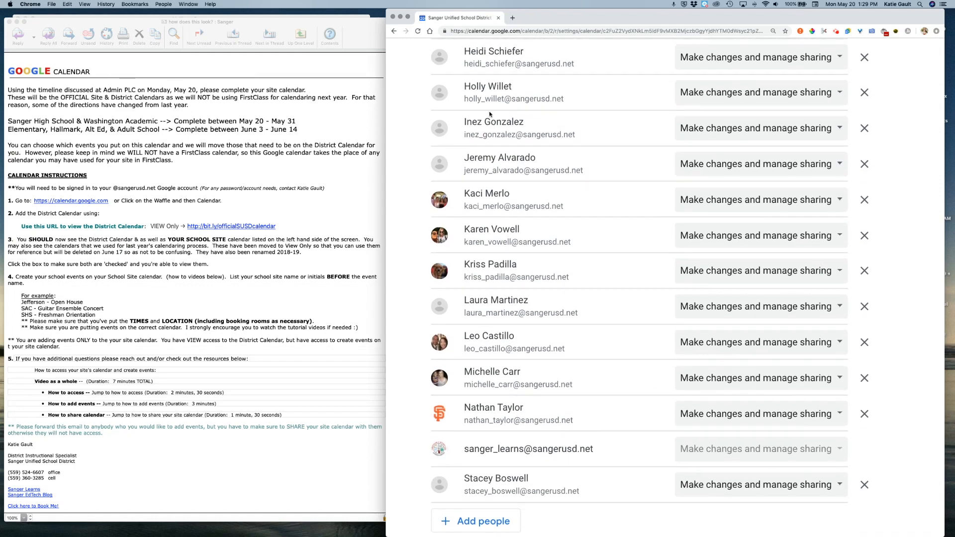
pyautogui.press('super+minus')
pyautogui.press('super+minus')
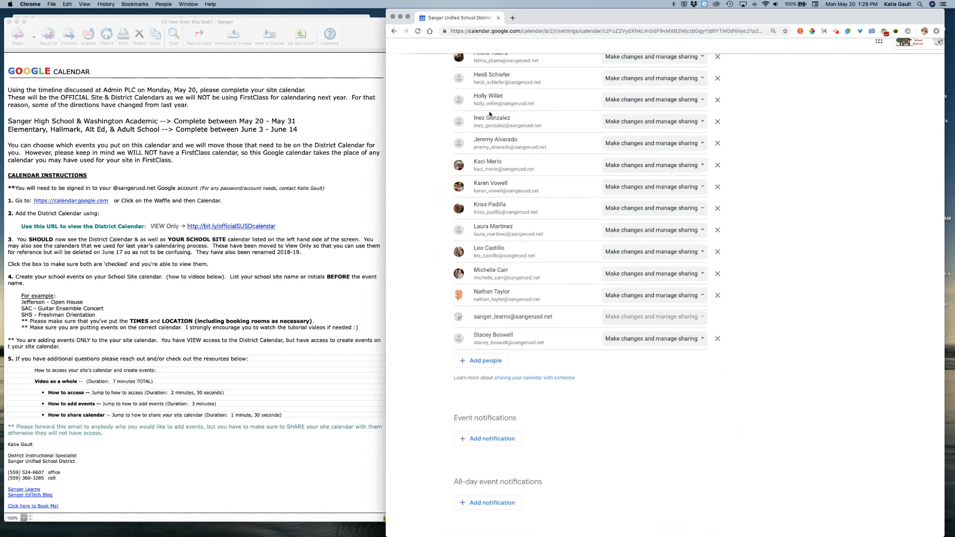
pyautogui.scroll(3, 489, 113)
pyautogui.scroll(1, 489, 113)
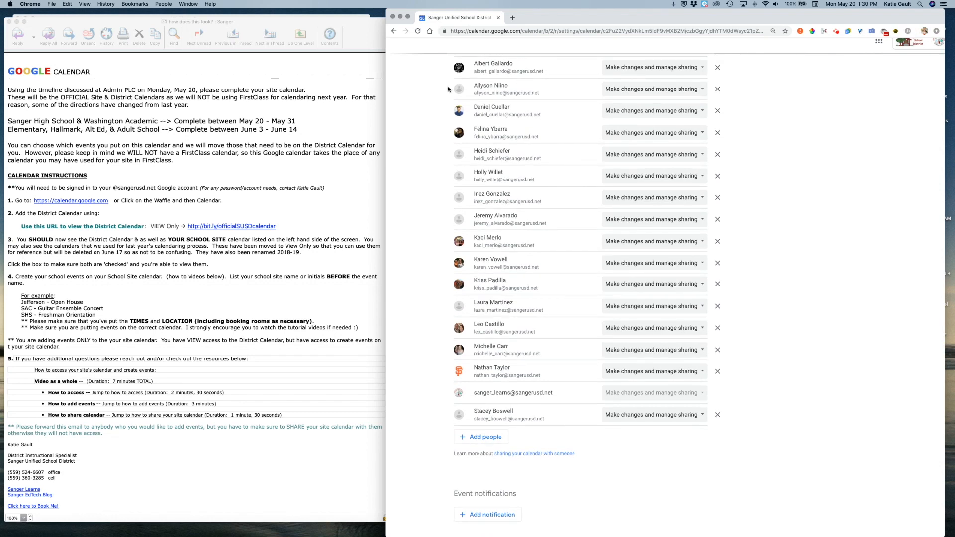
pyautogui.scroll(1, 447, 89)
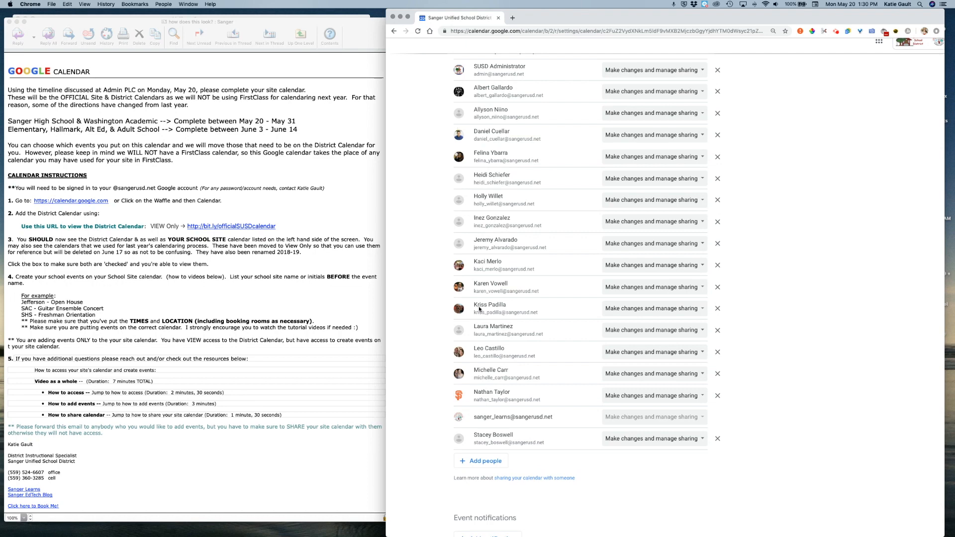
pyautogui.scroll(2, 479, 348)
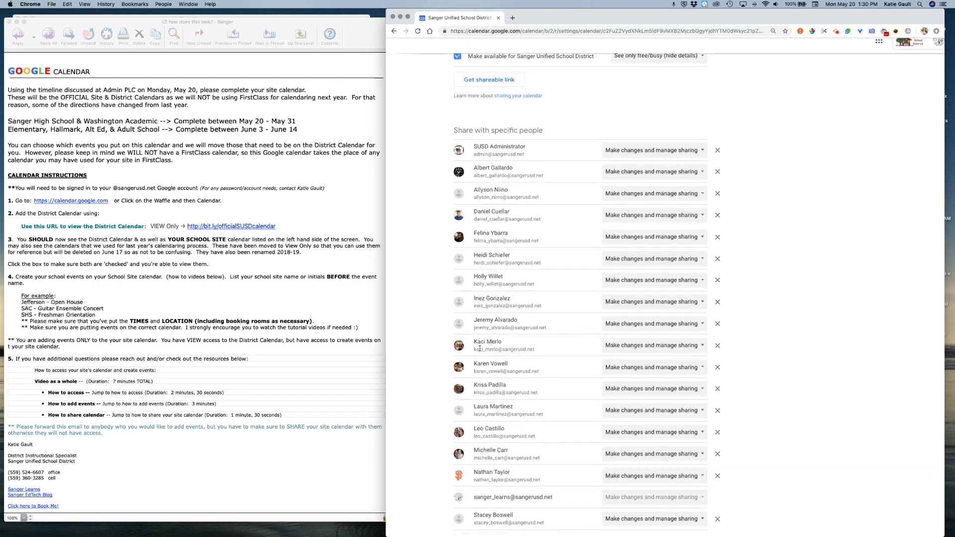
pyautogui.scroll(-2, 497, 448)
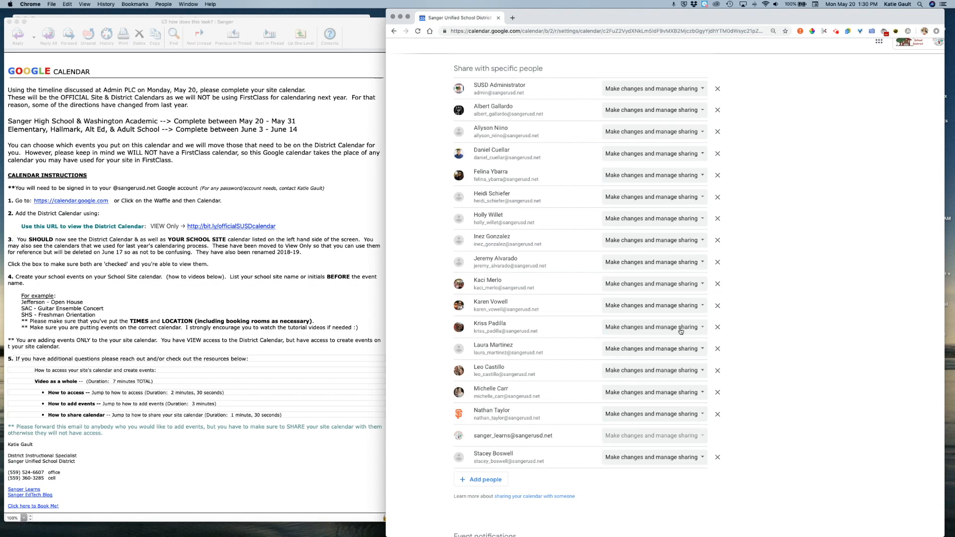
# - Add the staff member's e-mail, give them Make changes to events permission, and send the invite
pyautogui.click(480, 480)
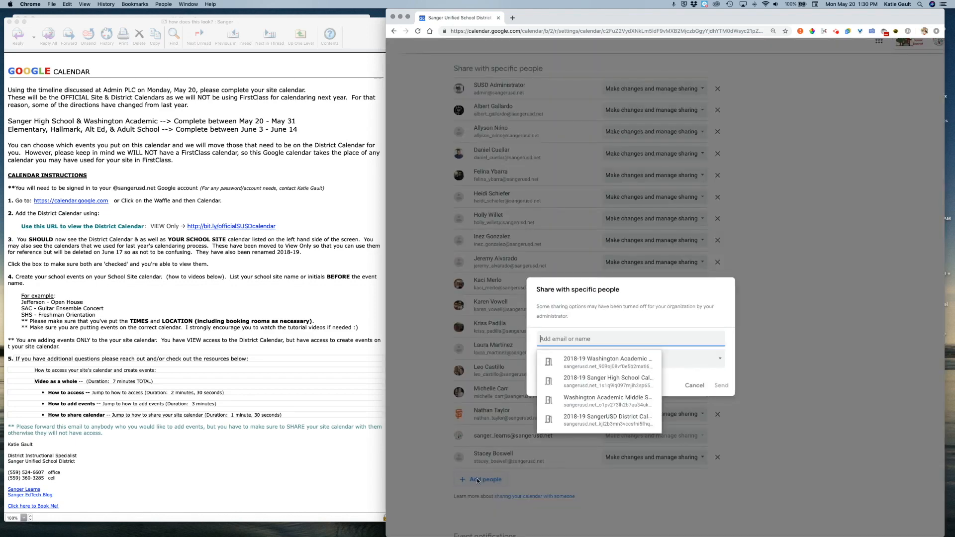
pyautogui.click(563, 338)
pyautogui.write('kati')
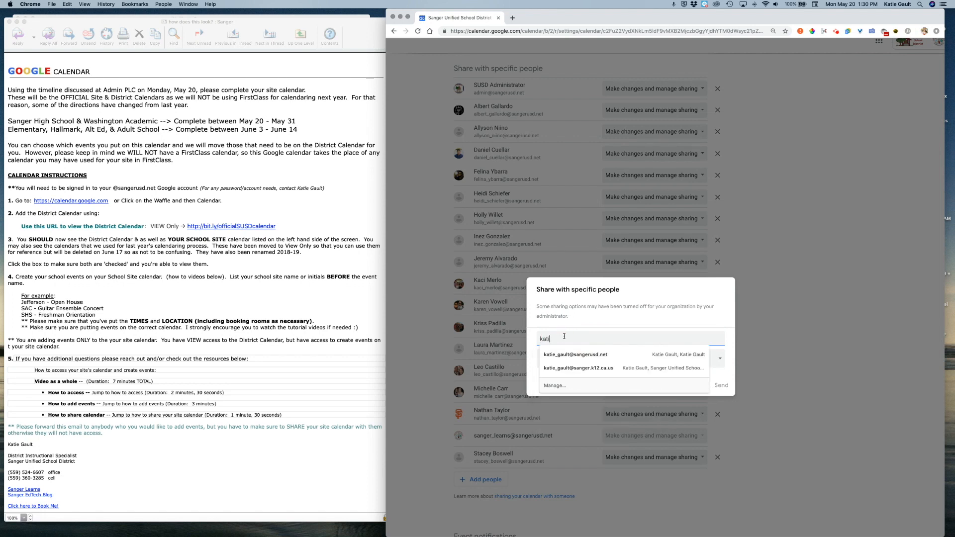
pyautogui.write('e_')
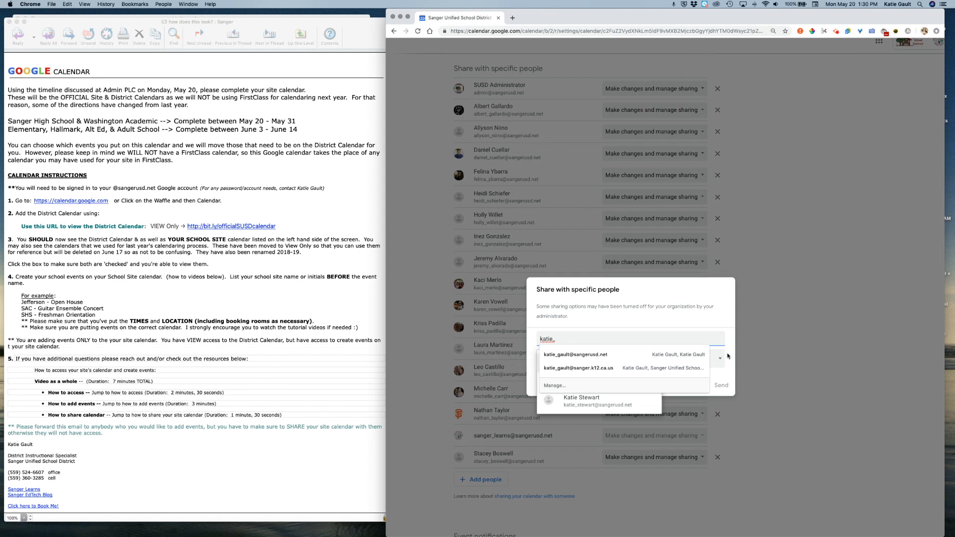
pyautogui.press('BackSpace')
pyautogui.press('BackSpace')
pyautogui.press('BackSpace')
pyautogui.press('BackSpace')
pyautogui.press('BackSpace')
pyautogui.press('BackSpace')
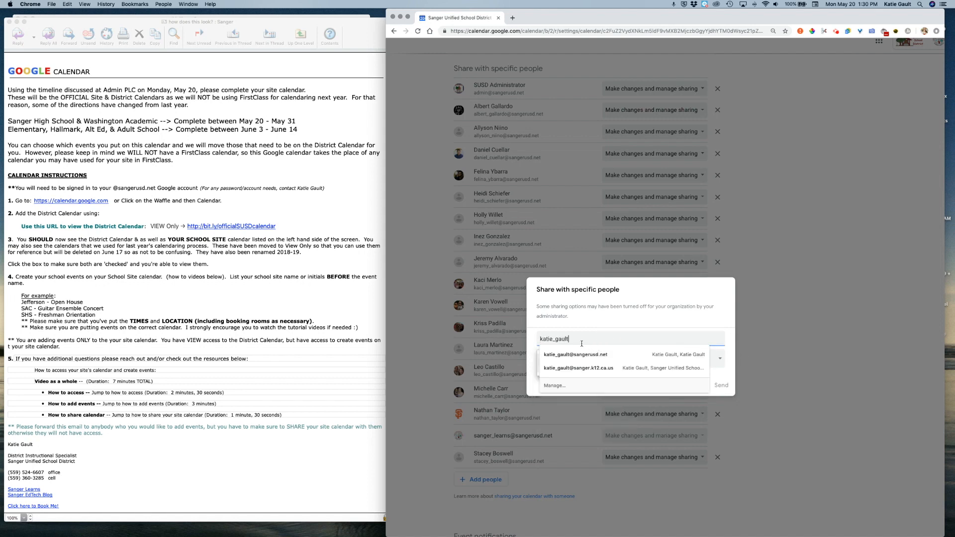
pyautogui.click(559, 354)
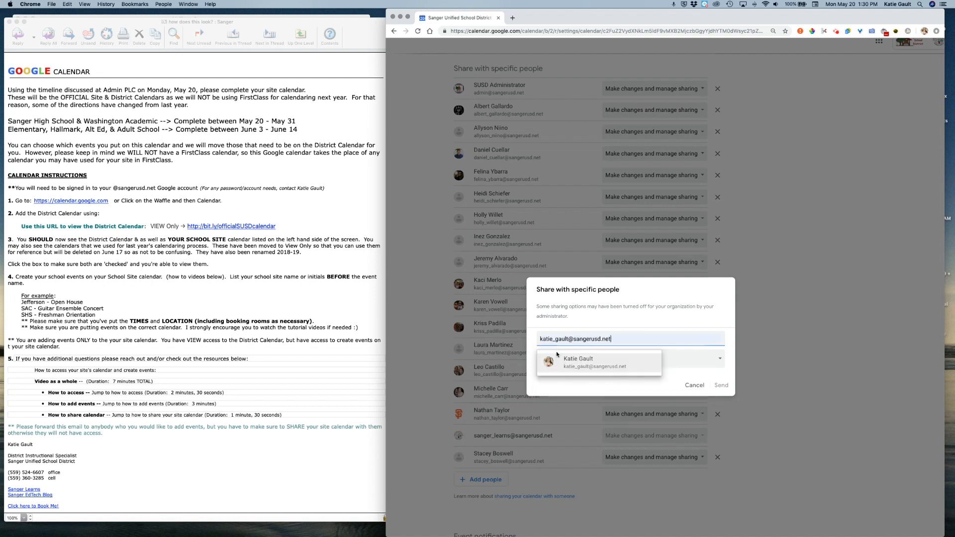
pyautogui.click(558, 363)
pyautogui.click(564, 371)
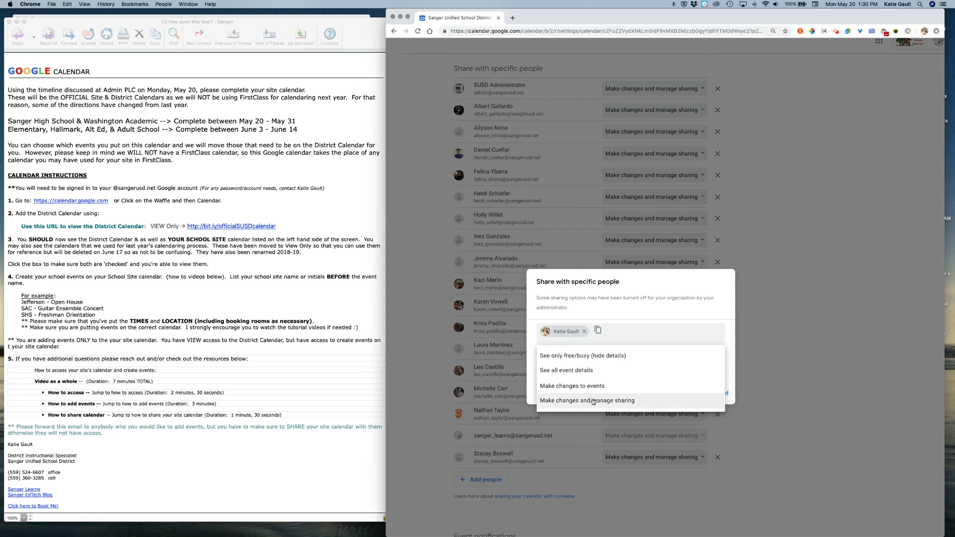
pyautogui.click(568, 386)
pyautogui.click(723, 393)
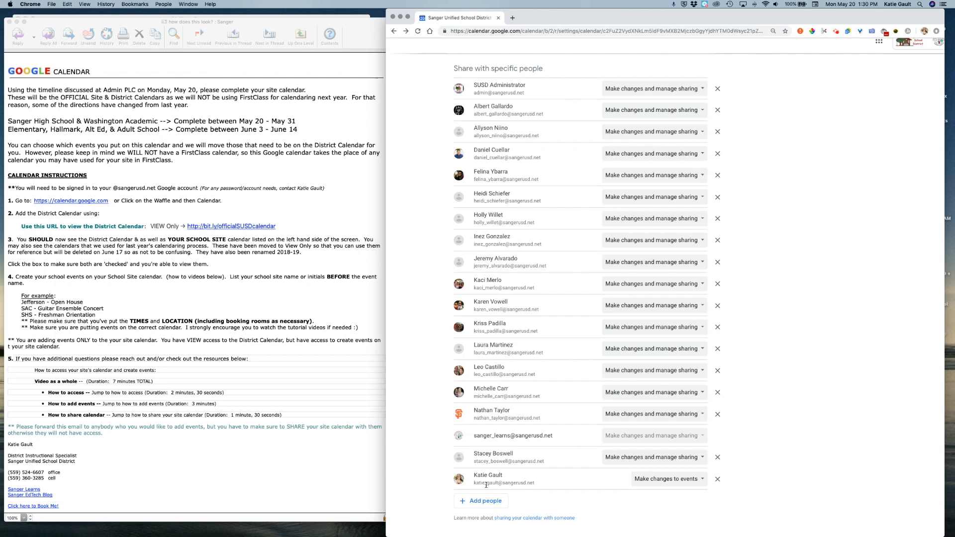
# - Leave district access at See only free/busy and copy the calendar's shareable link
pyautogui.scroll(10, 486, 485)
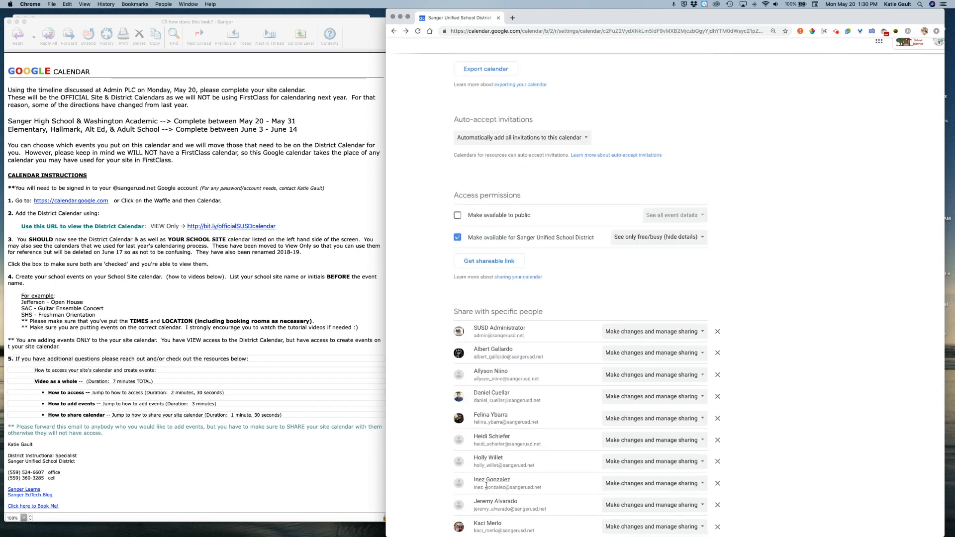
pyautogui.scroll(-2, 551, 370)
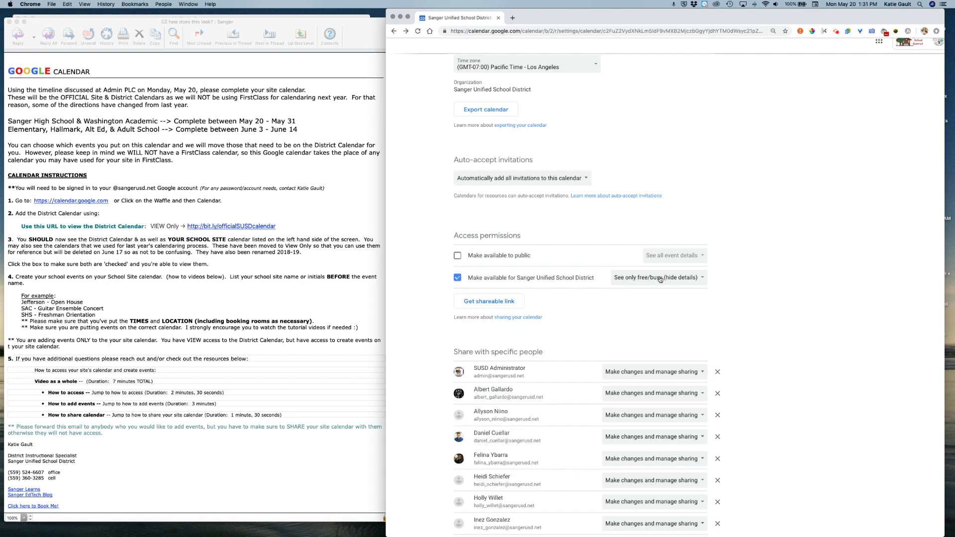
pyautogui.click(701, 279)
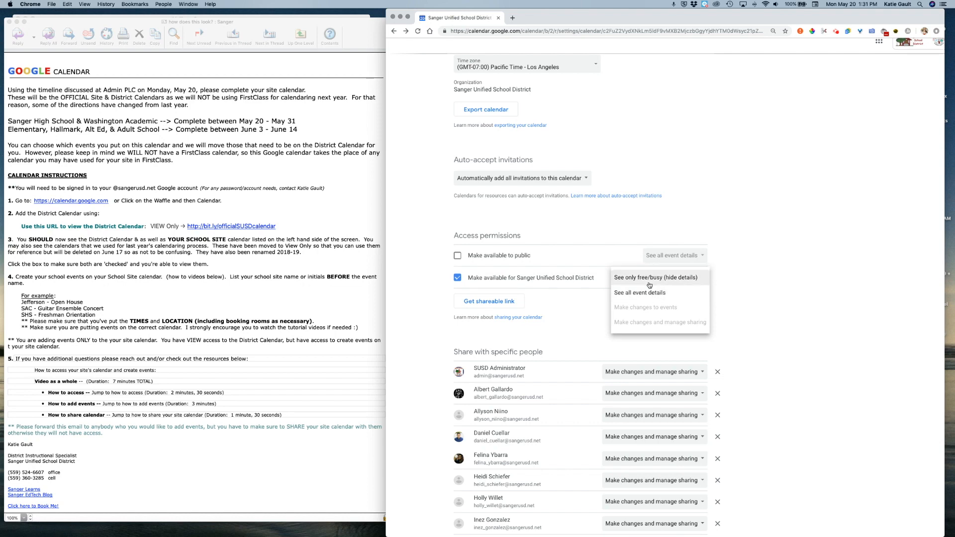
pyautogui.click(592, 300)
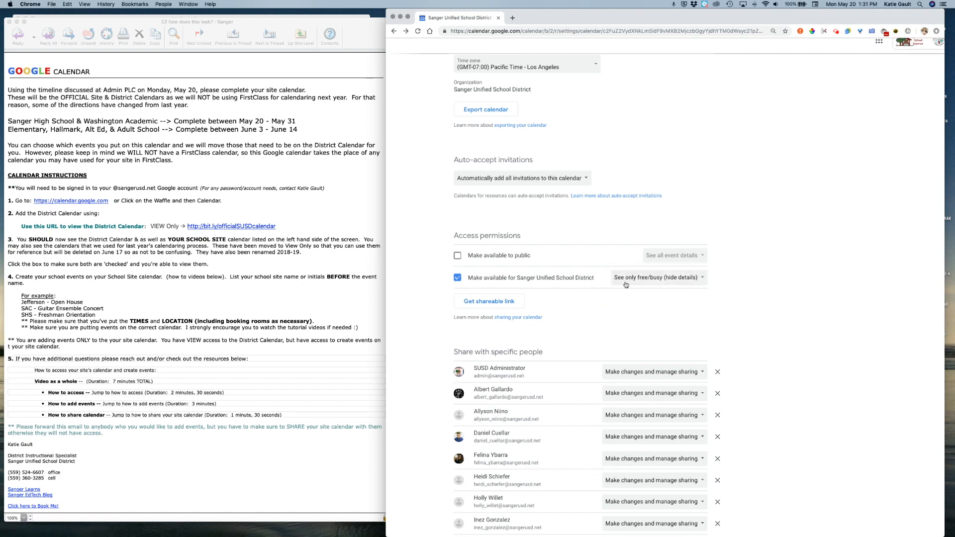
pyautogui.click(502, 304)
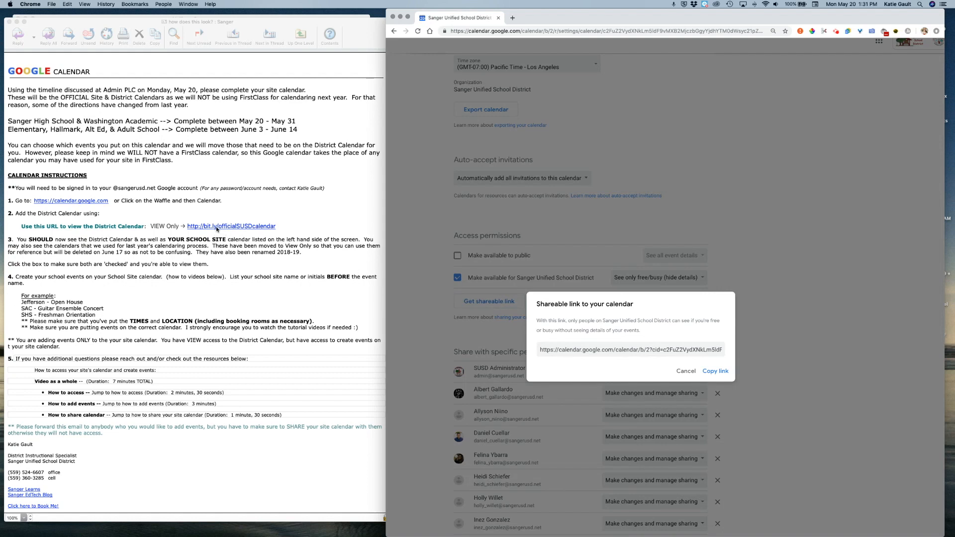
pyautogui.click(620, 348)
pyautogui.click(716, 371)
# - Close the link window and highlight the calendar ID, public URL and embed code
pyautogui.click(749, 312)
pyautogui.scroll(-5, 516, 281)
pyautogui.scroll(-20, 517, 281)
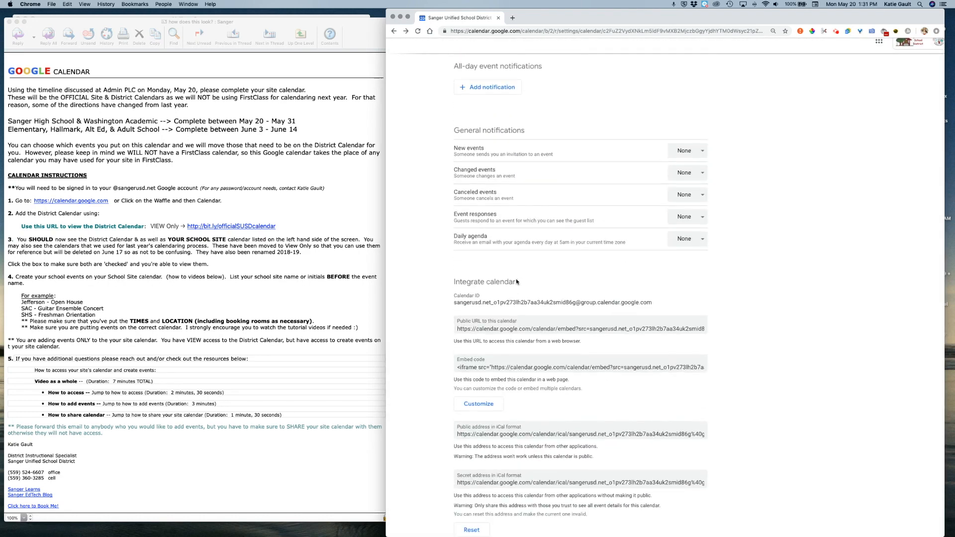
pyautogui.moveTo(451, 283); pyautogui.dragTo(693, 345)
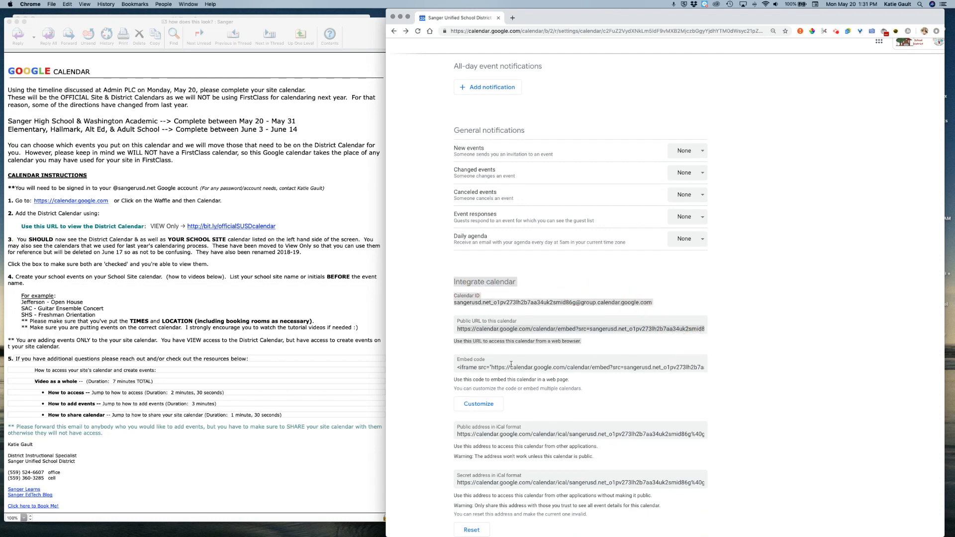
pyautogui.click(482, 367)
pyautogui.scroll(10, 668, 370)
pyautogui.click(668, 370)
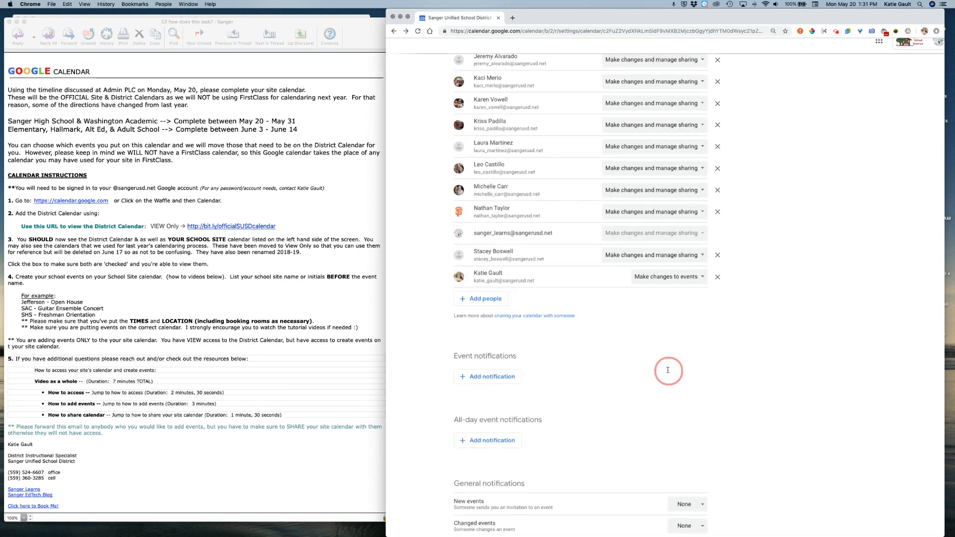
# - Return from settings to the calendar's October 2019 month view
pyautogui.scroll(10, 668, 370)
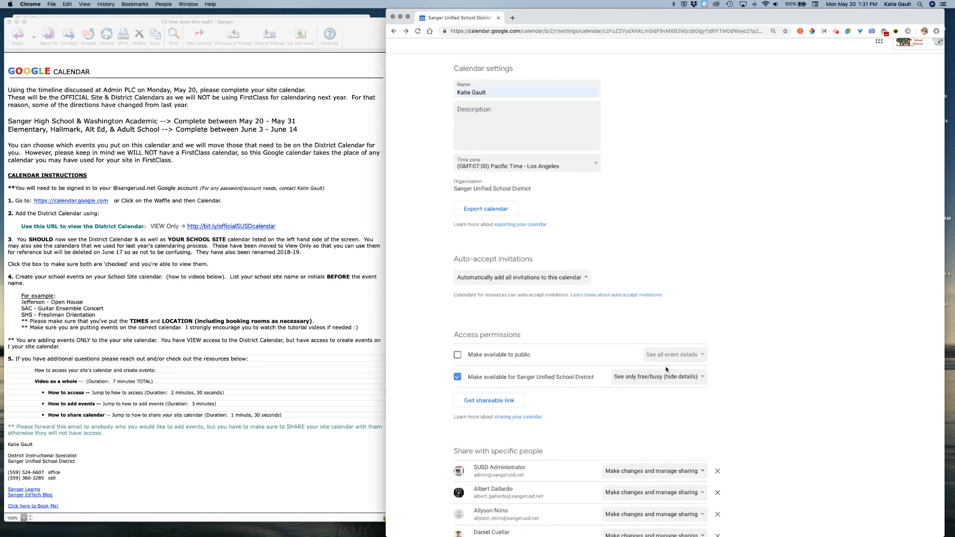
pyautogui.scroll(-15, 667, 369)
pyautogui.scroll(-3, 523, 495)
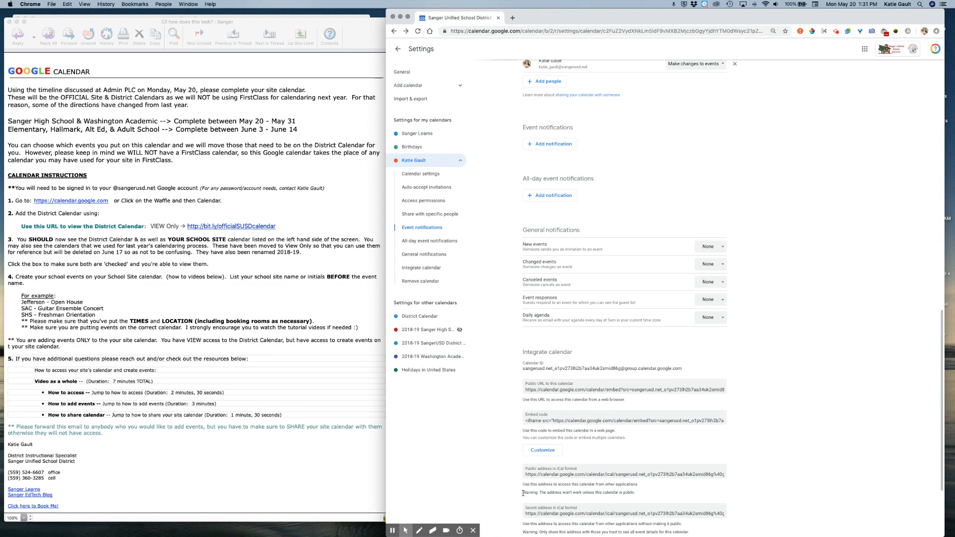
pyautogui.click(396, 50)
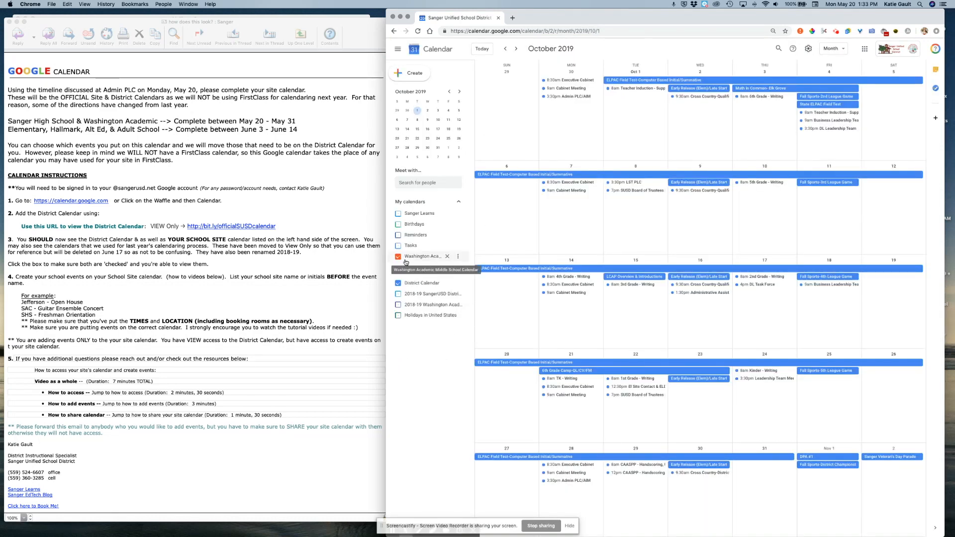
# - Hide the Screencastify sharing bar and bring the FirstClass instructions email forward
pyautogui.scroll(5, 405, 262)
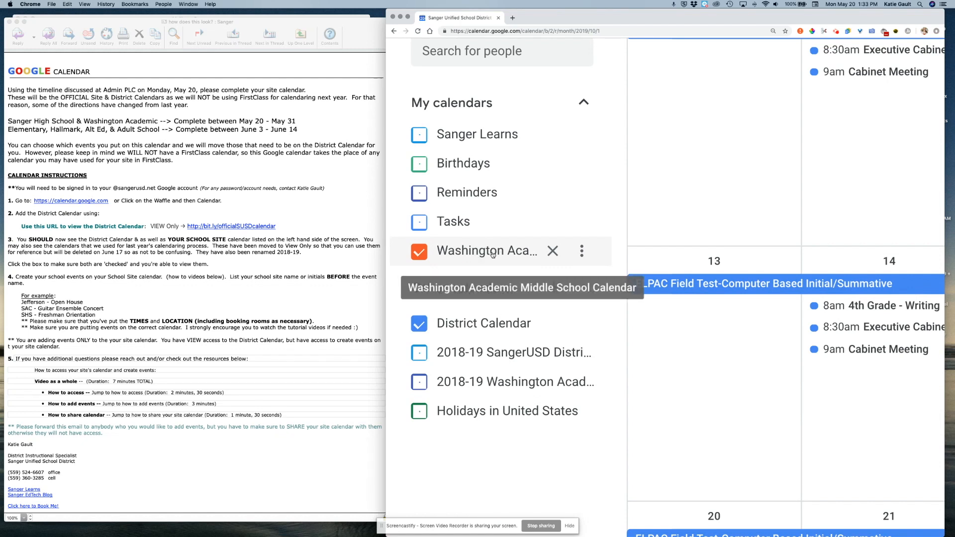
pyautogui.click(569, 525)
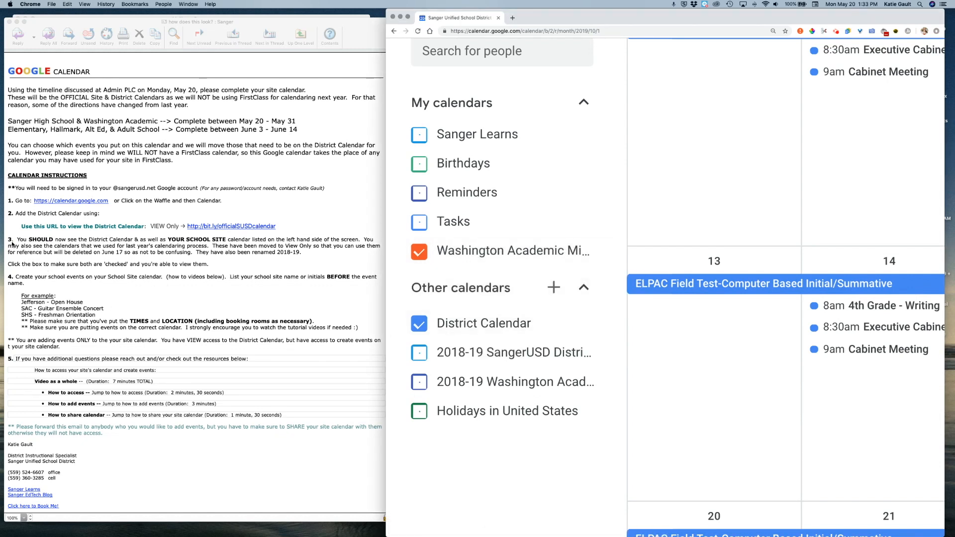
pyautogui.click(219, 311)
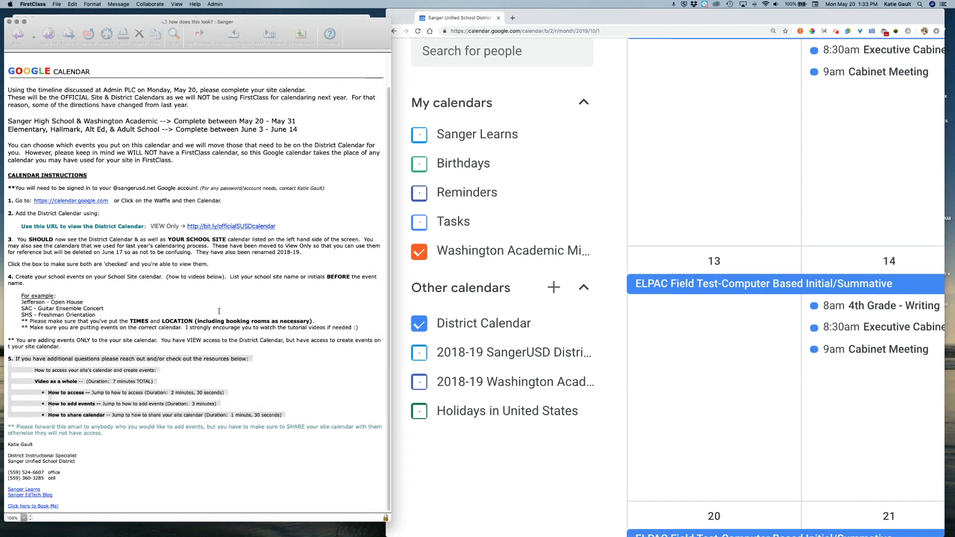
# - Highlight the event-naming examples and reminders, then switch back to Google Calendar in Chrome
pyautogui.moveTo(21, 295); pyautogui.dragTo(371, 327)
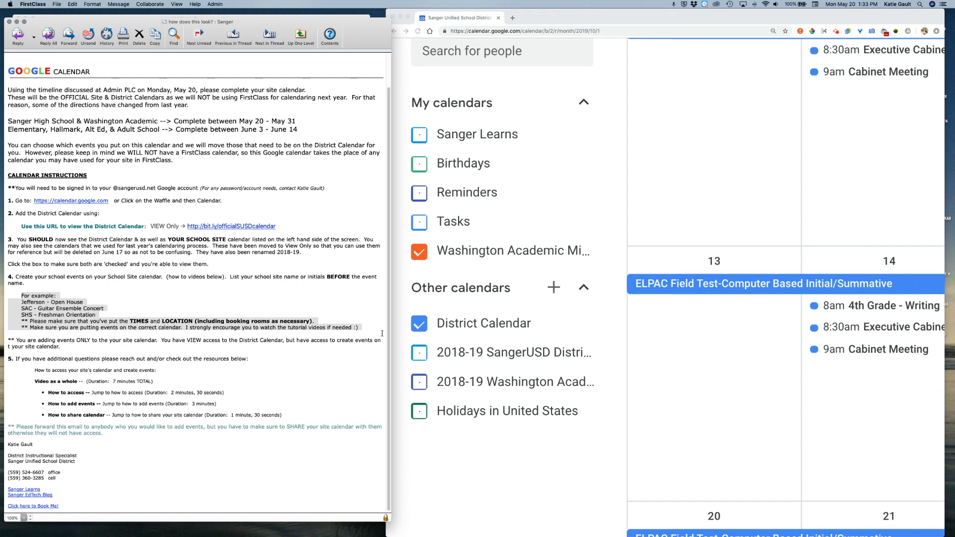
pyautogui.click(406, 18)
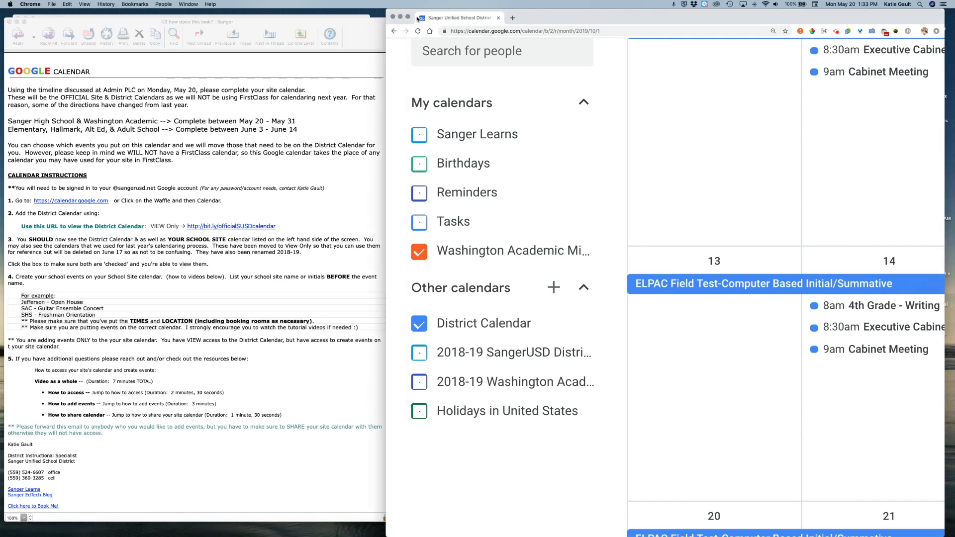
# - Make Chrome full-screen, reset the page zoom, and go back to August 2019
pyautogui.click(405, 18)
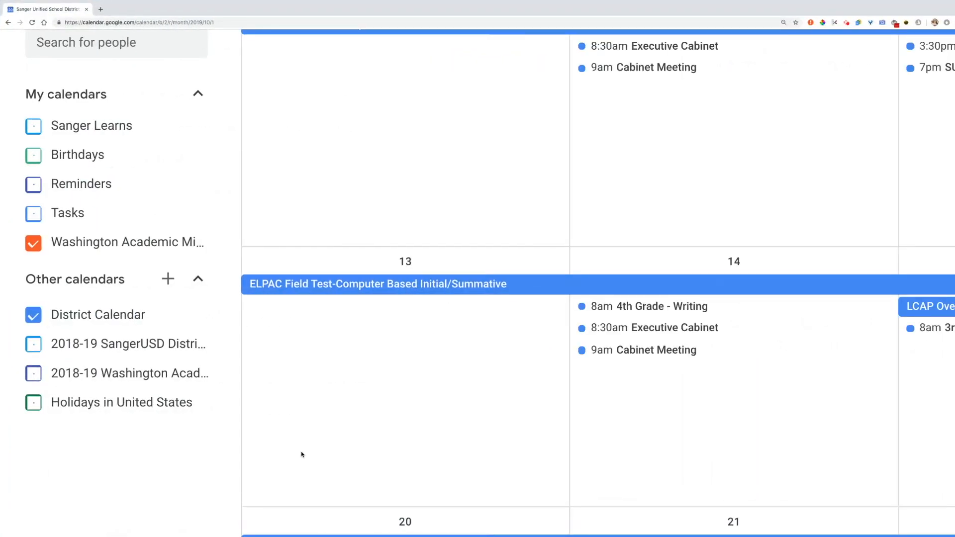
pyautogui.press('super+minus')
pyautogui.press('super+minus')
pyautogui.press('super+minus')
pyautogui.press('super+minus')
pyautogui.press('super+minus')
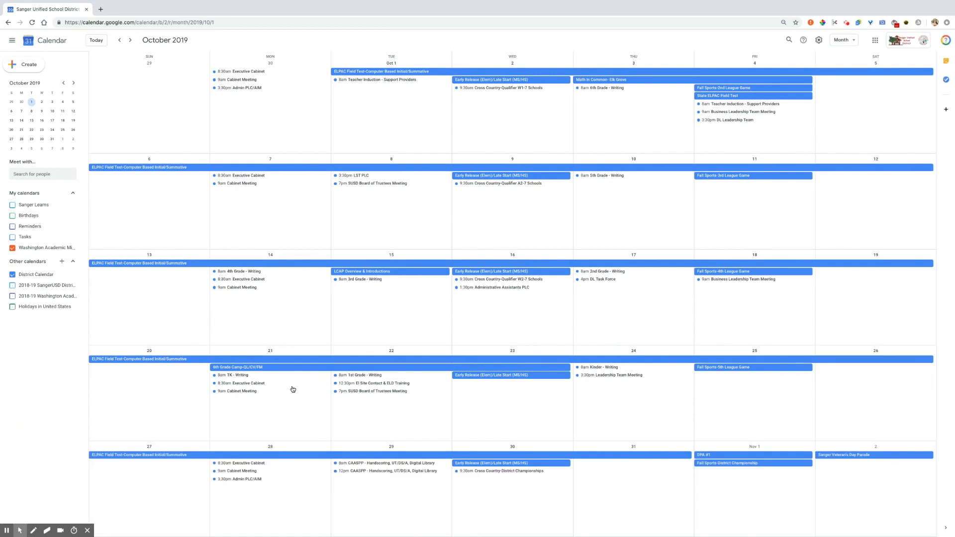
pyautogui.click(120, 40)
pyautogui.click(122, 40)
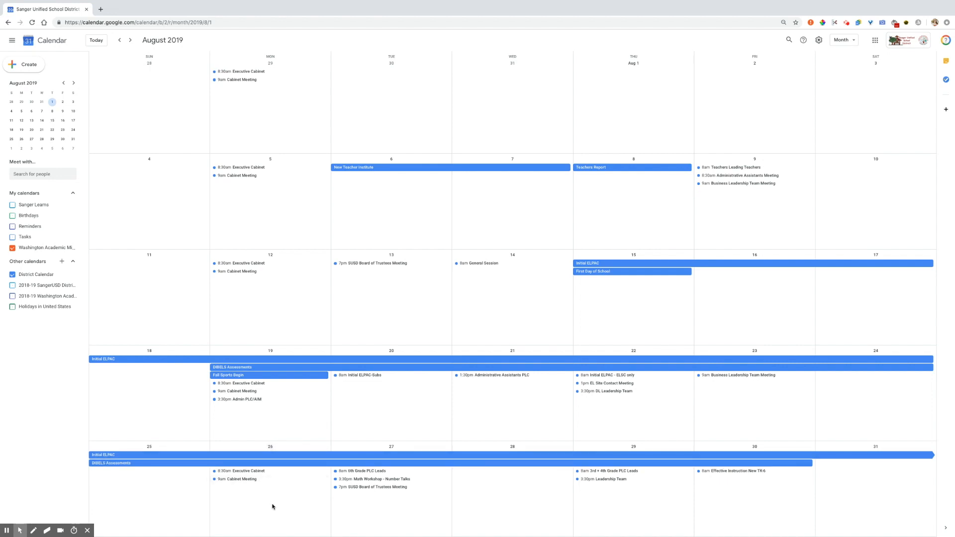
# - Create a new event on Aug 26 titled 'WAMS - Back to School Night'
pyautogui.click(254, 507)
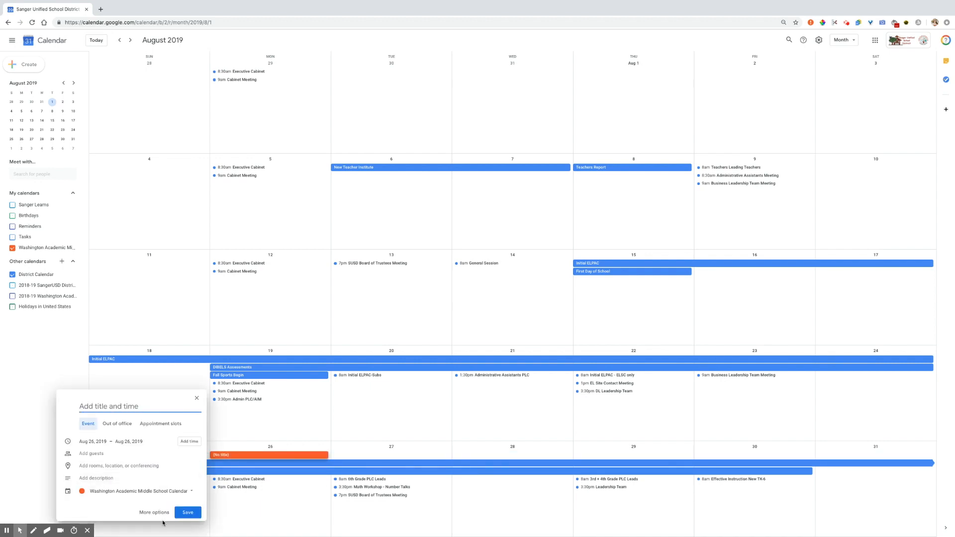
pyautogui.click(196, 398)
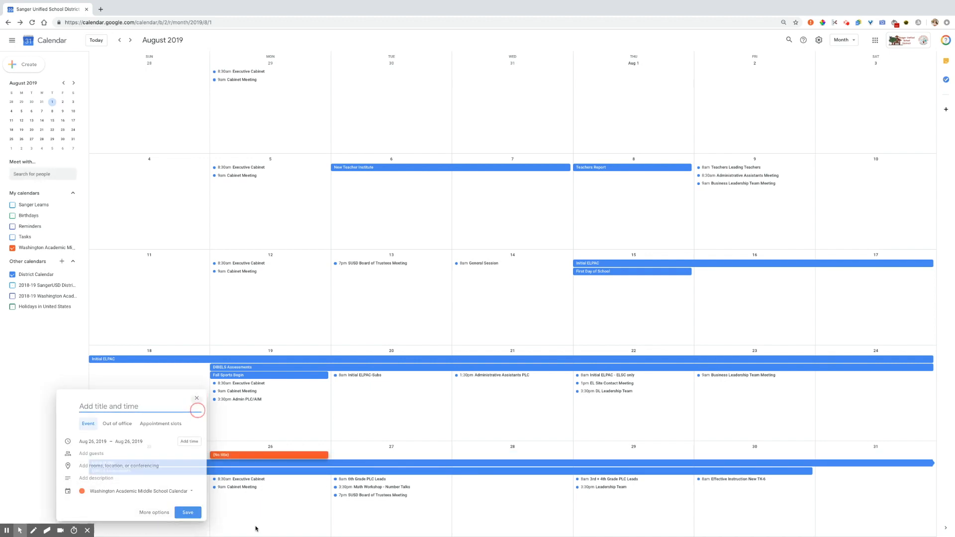
pyautogui.doubleClick(250, 507)
pyautogui.write('WAMS - Back to ')
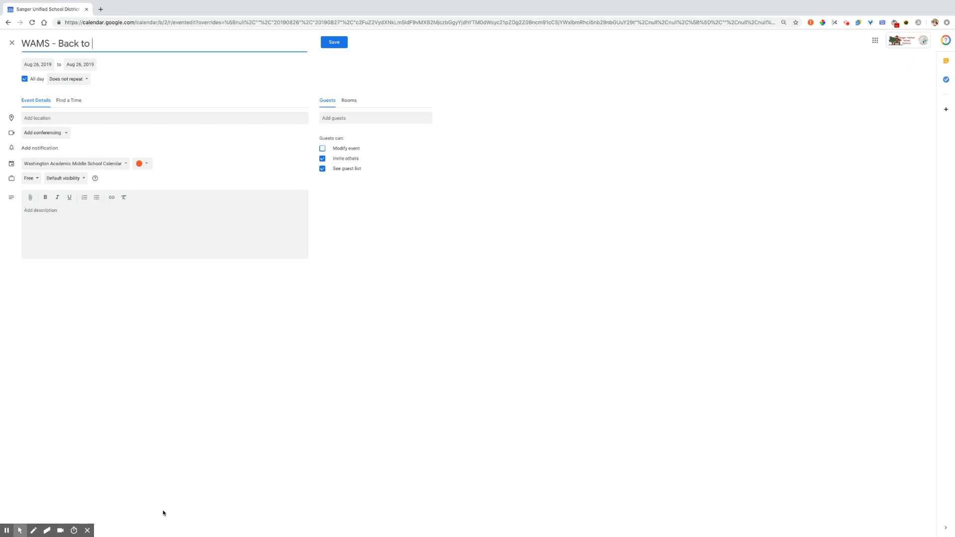
pyautogui.write('School Night')
# - Turn off All day and set the event from 5:30pm to 7:00pm
pyautogui.click(25, 79)
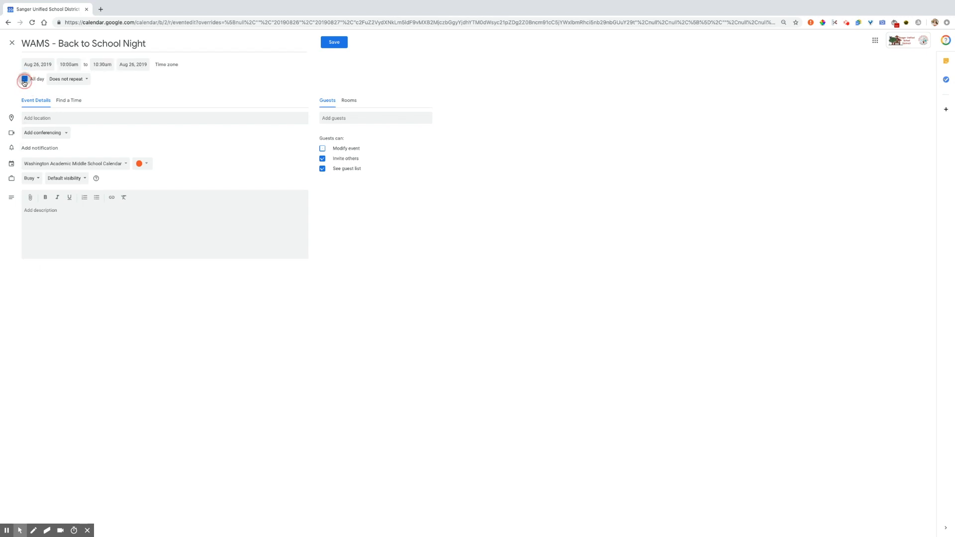
pyautogui.click(70, 64)
pyautogui.scroll(-5, 70, 108)
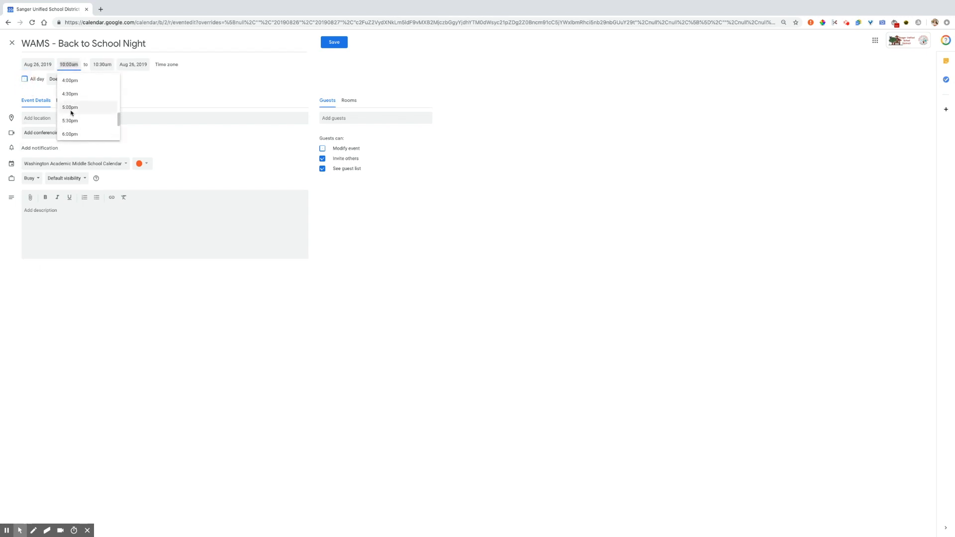
pyautogui.click(70, 121)
pyautogui.click(98, 64)
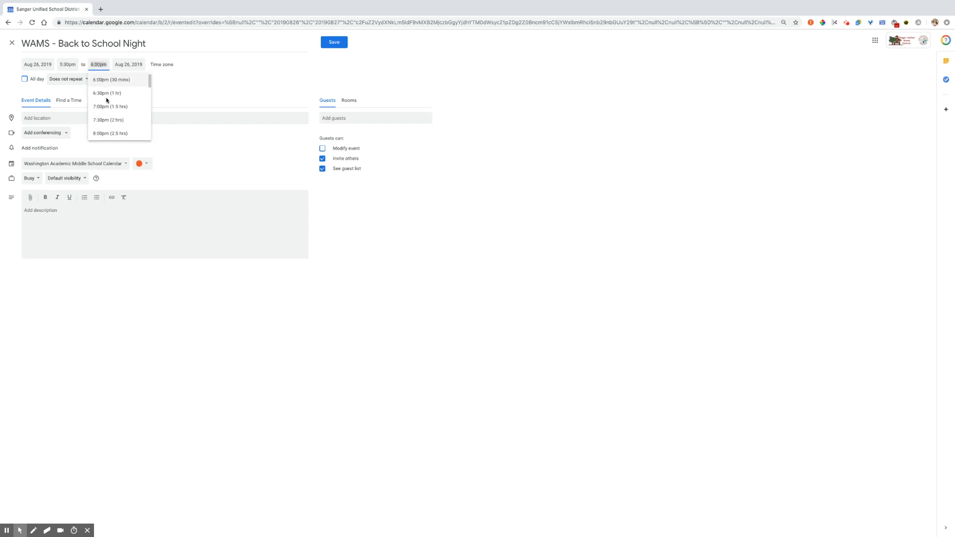
pyautogui.click(107, 106)
# - Undo an accidental all-day Aug 29 end date, keeping the event timed on Aug 26
pyautogui.click(31, 79)
pyautogui.click(79, 64)
pyautogui.click(125, 135)
pyautogui.click(41, 79)
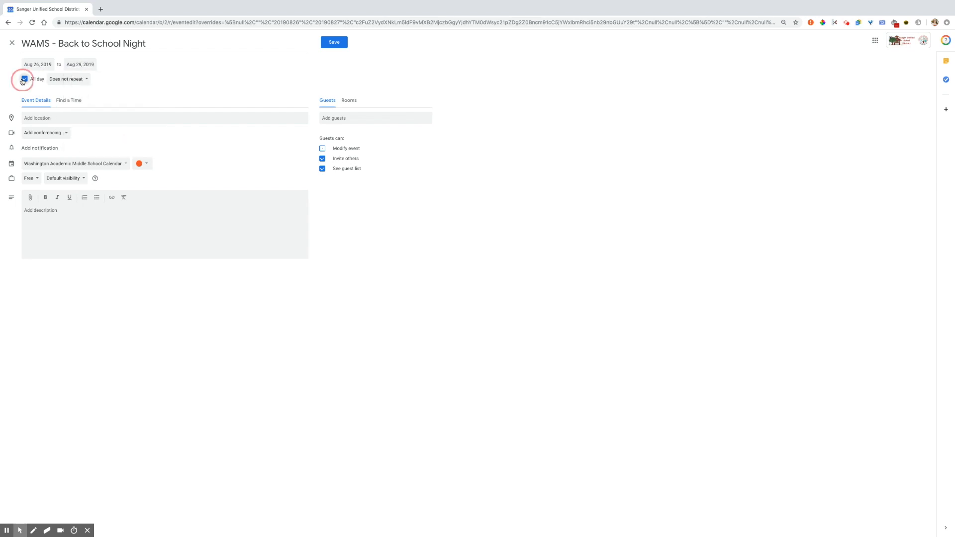
pyautogui.click(124, 65)
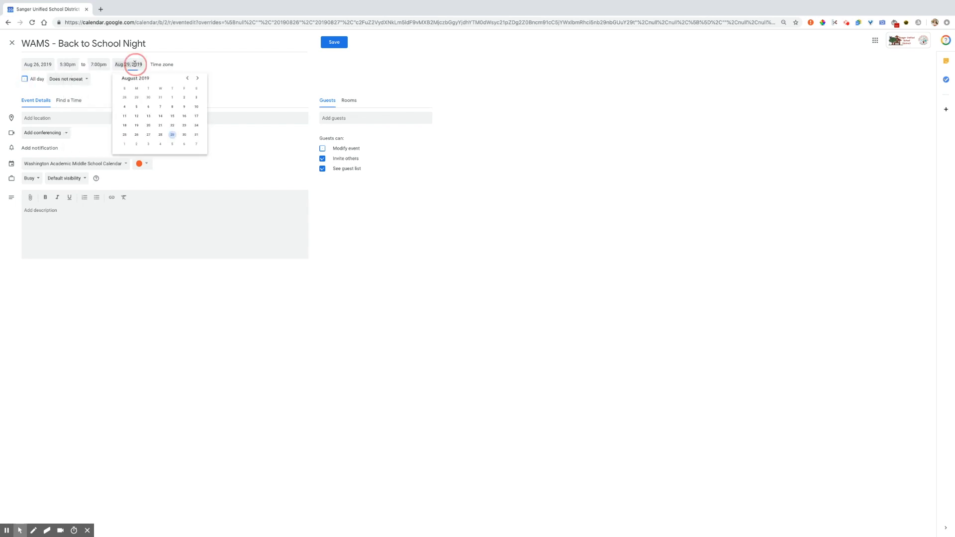
pyautogui.click(136, 131)
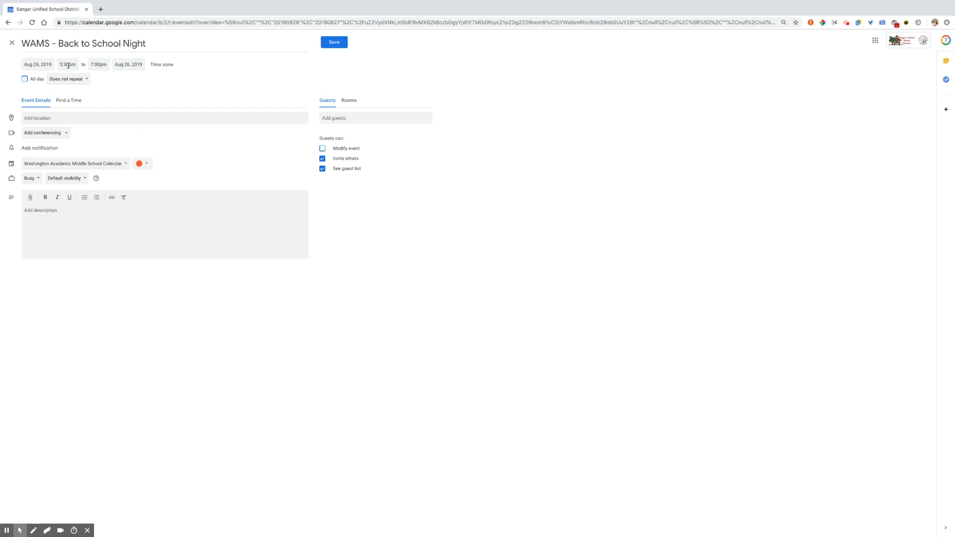
pyautogui.click(65, 120)
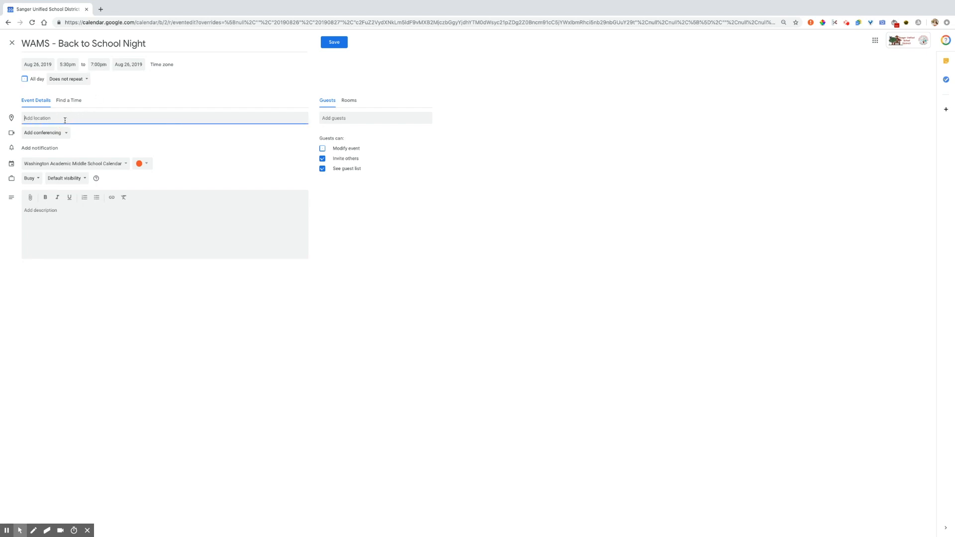
# - Pick the Washington Middle School, 1705 10th St, Sanger, CA suggestion for 'washing' as the location
pyautogui.write('washing')
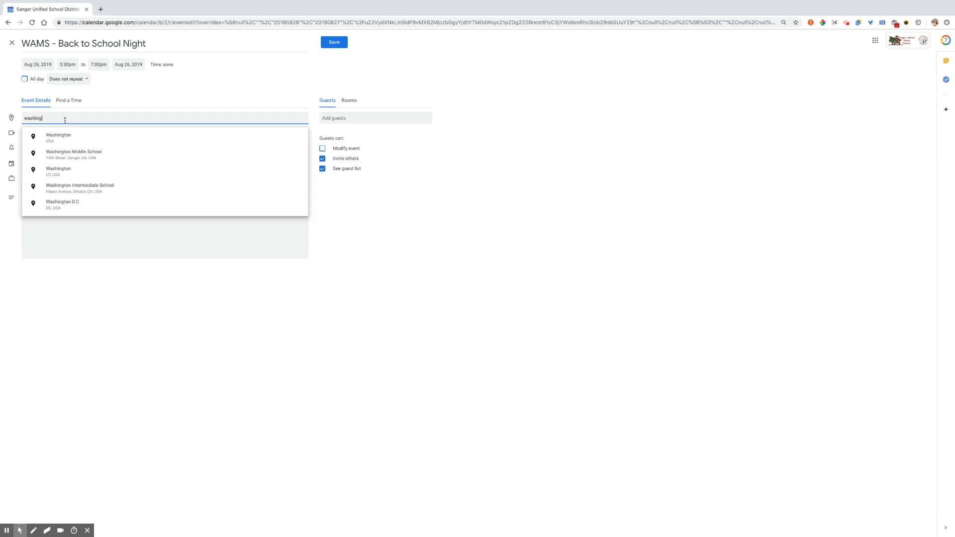
pyautogui.click(50, 155)
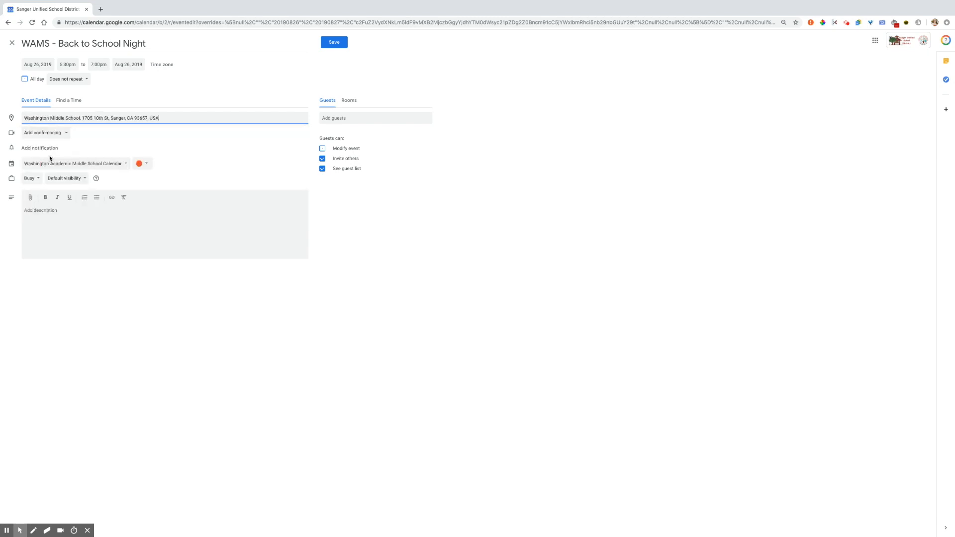
pyautogui.moveTo(23, 118); pyautogui.dragTo(209, 116)
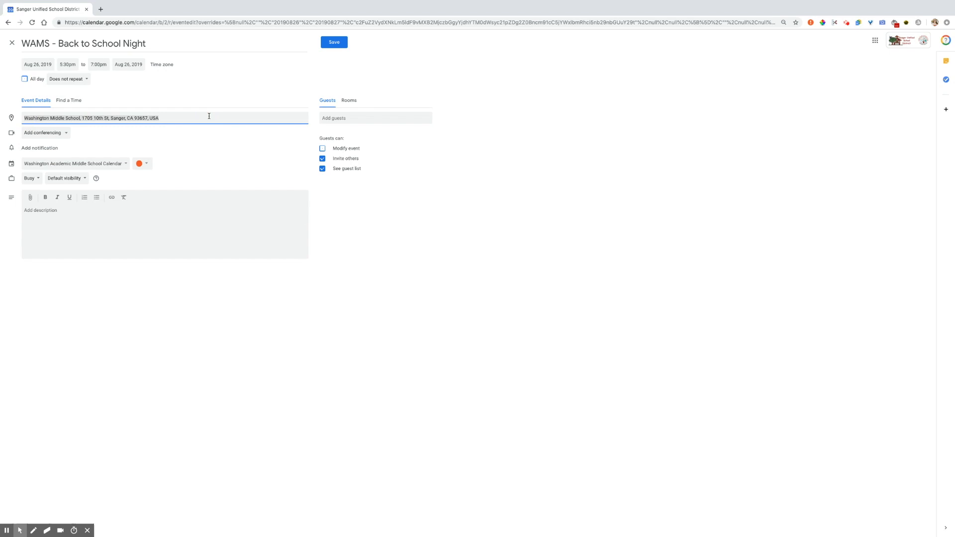
# - Book the Theater room from the Washington Academic Middle School room list
pyautogui.click(353, 105)
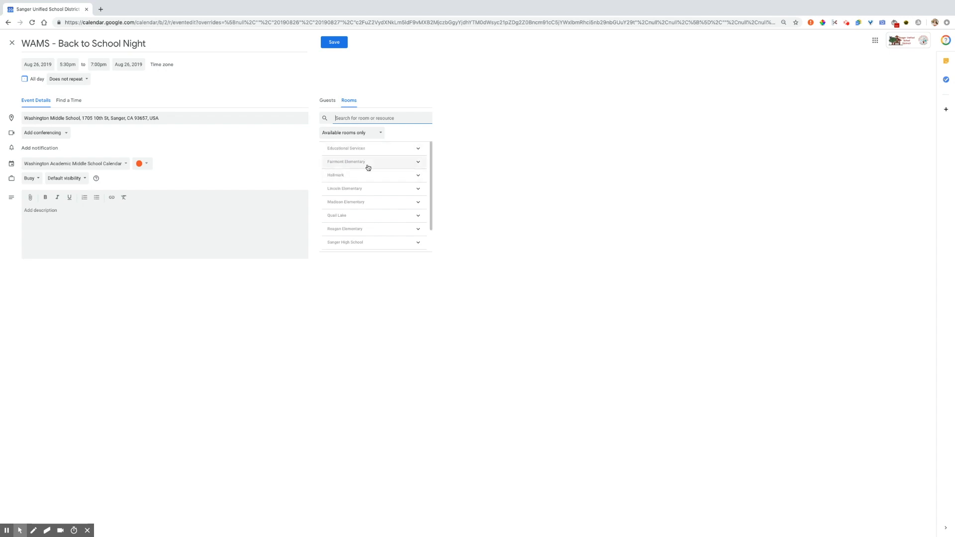
pyautogui.scroll(-2, 369, 167)
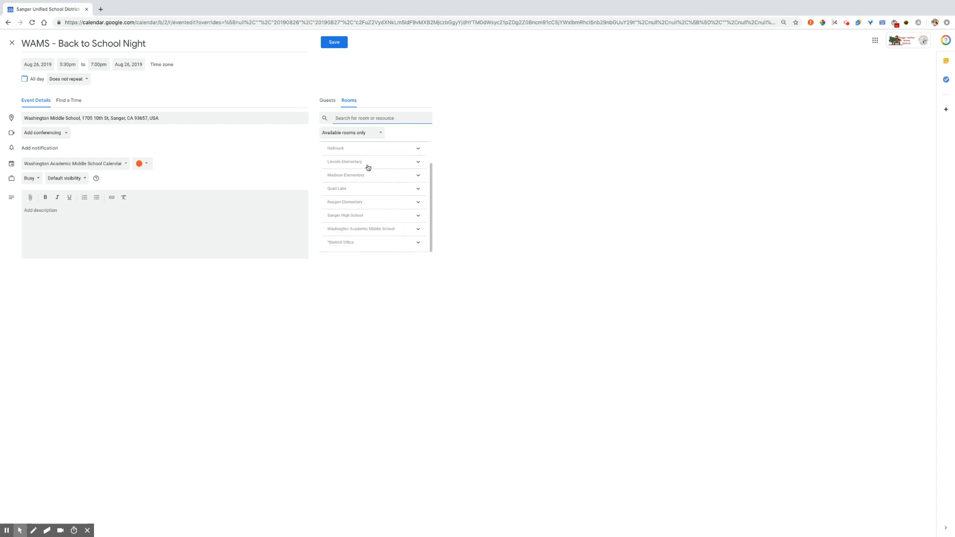
pyautogui.click(407, 230)
pyautogui.scroll(-5, 404, 233)
pyautogui.scroll(-5, 404, 233)
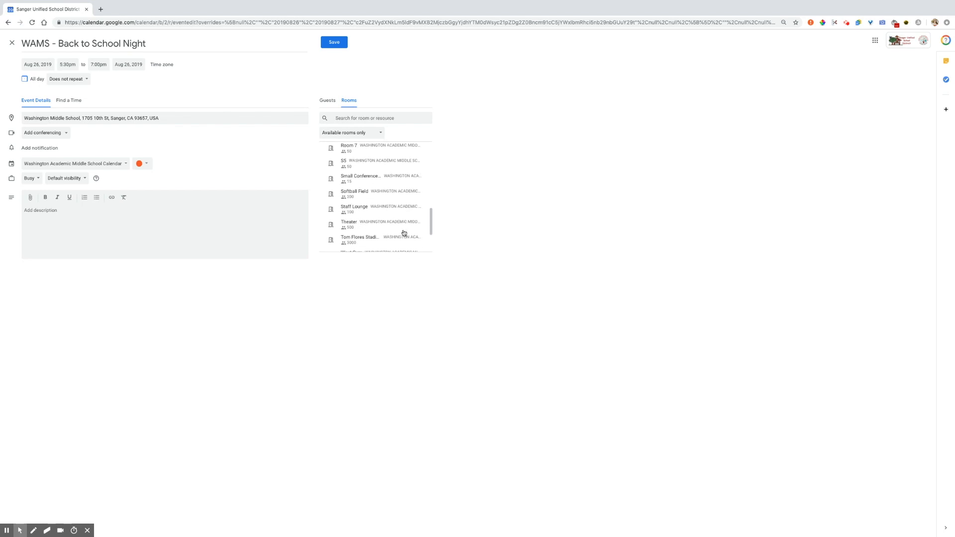
pyautogui.click(403, 232)
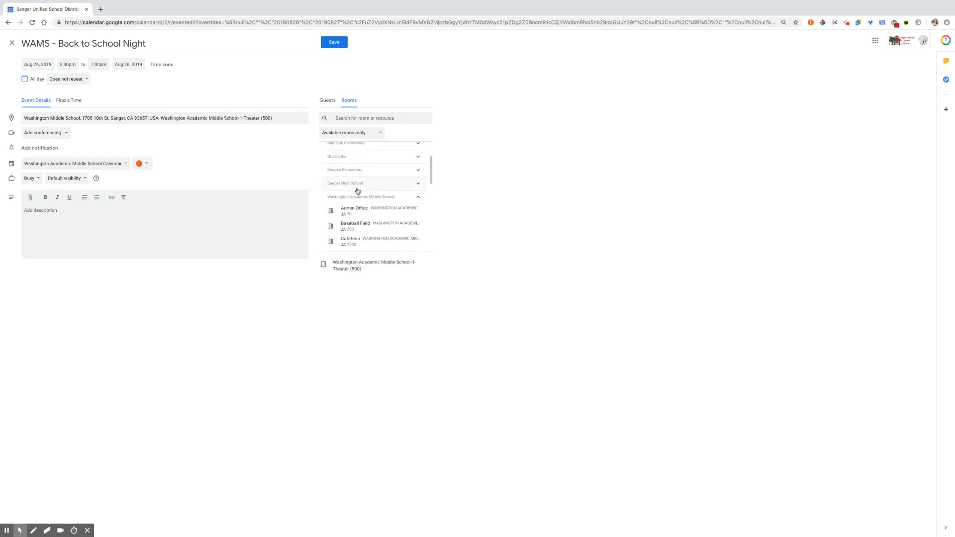
pyautogui.click(30, 120)
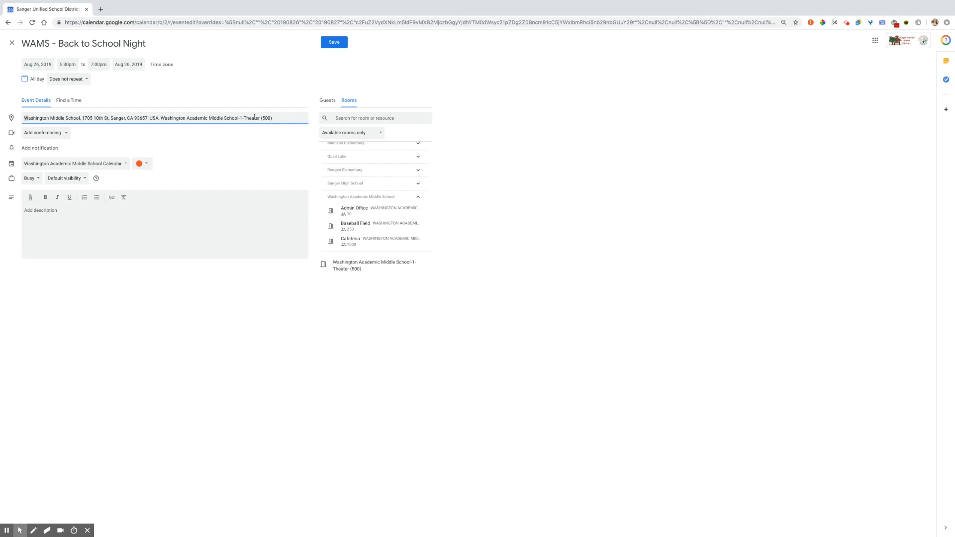
# - Keep 'Available rooms only' and also book the West Gym and East Gym rooms
pyautogui.click(339, 133)
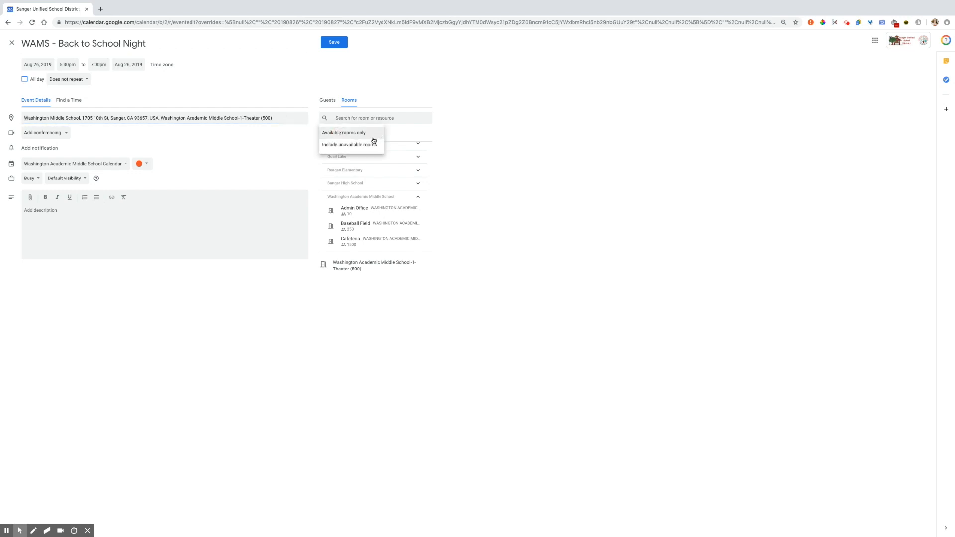
pyautogui.click(367, 137)
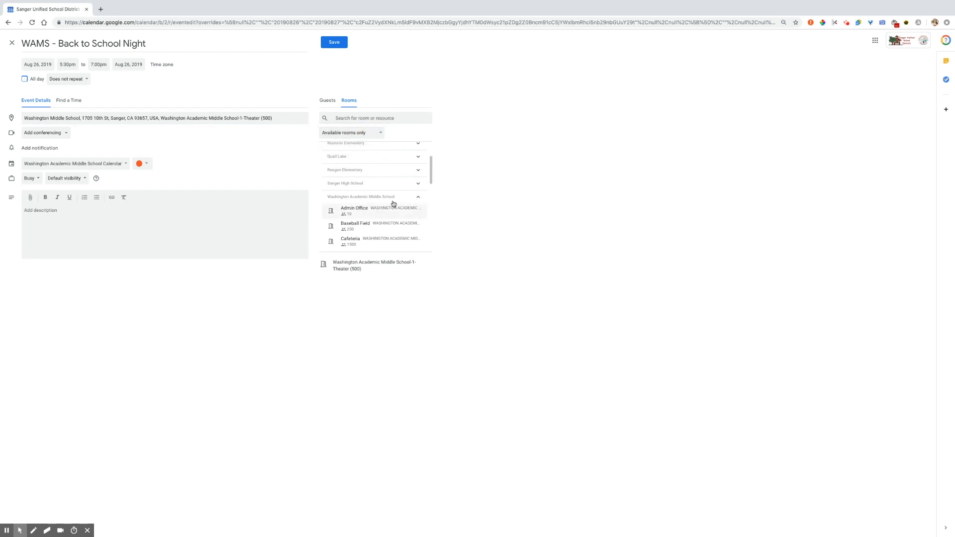
pyautogui.scroll(-1, 395, 222)
pyautogui.scroll(-3, 397, 222)
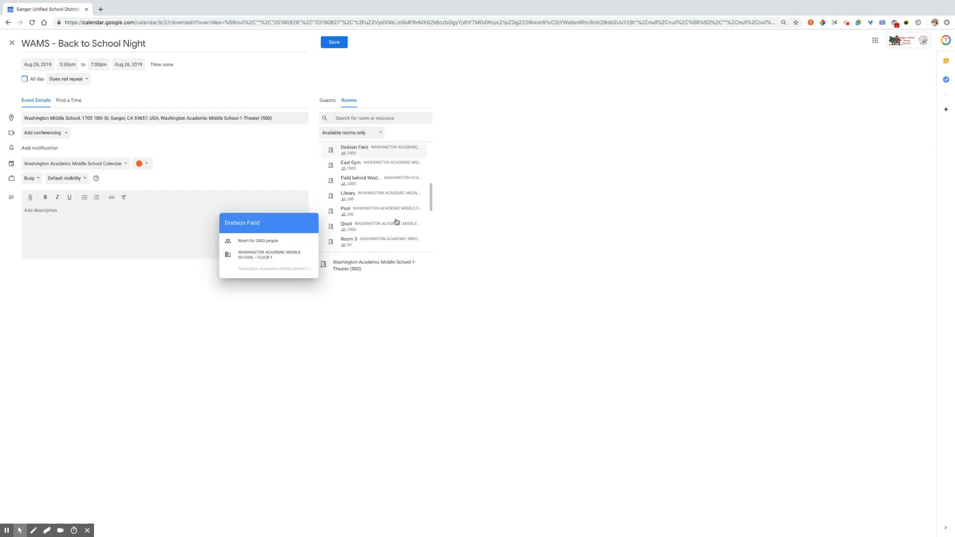
pyautogui.scroll(3, 393, 219)
pyautogui.click(416, 192)
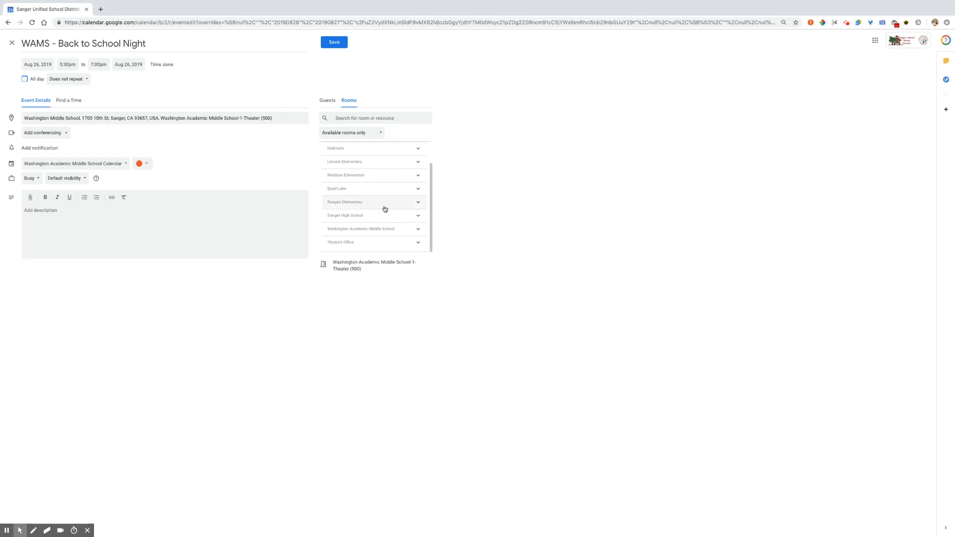
pyautogui.click(393, 230)
pyautogui.scroll(-5, 393, 232)
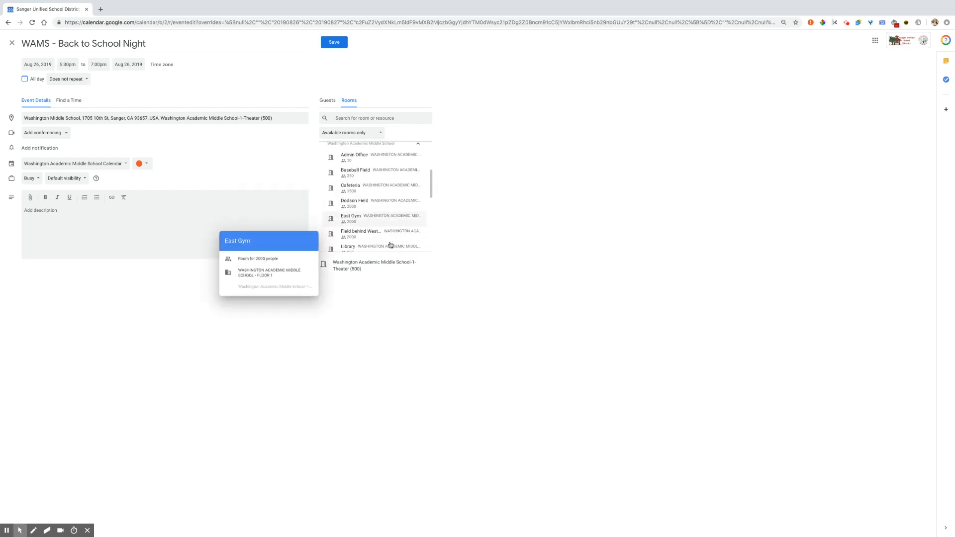
pyautogui.scroll(-3, 387, 243)
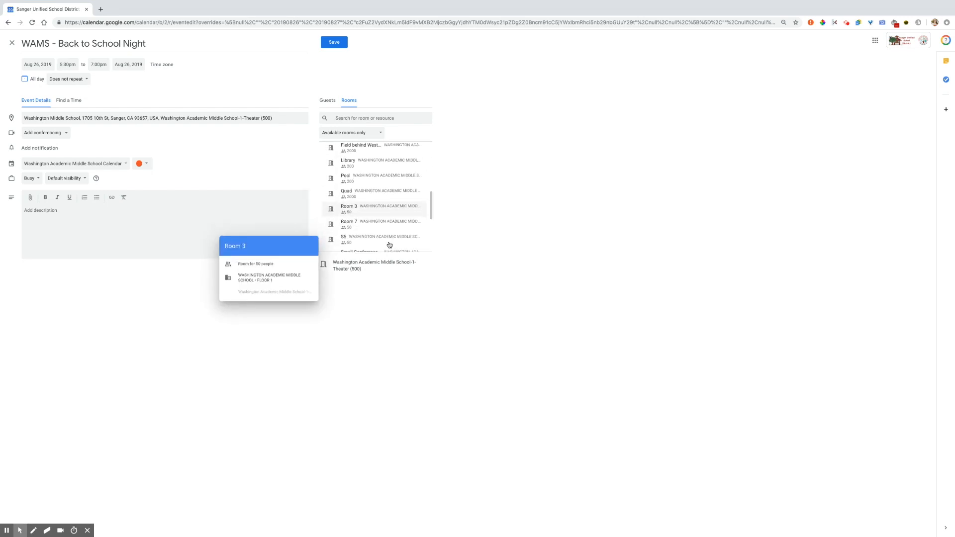
pyautogui.scroll(-3, 382, 241)
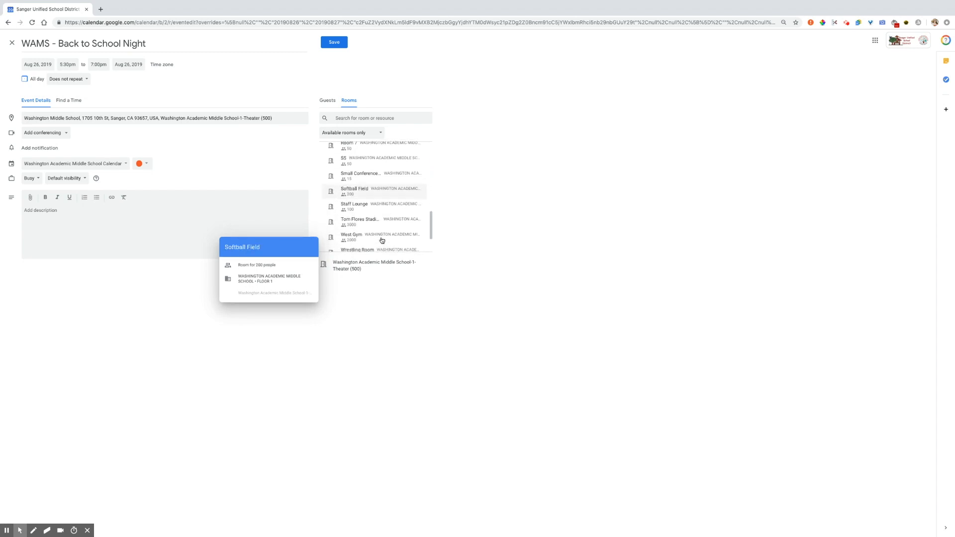
pyautogui.click(378, 230)
pyautogui.scroll(10, 371, 229)
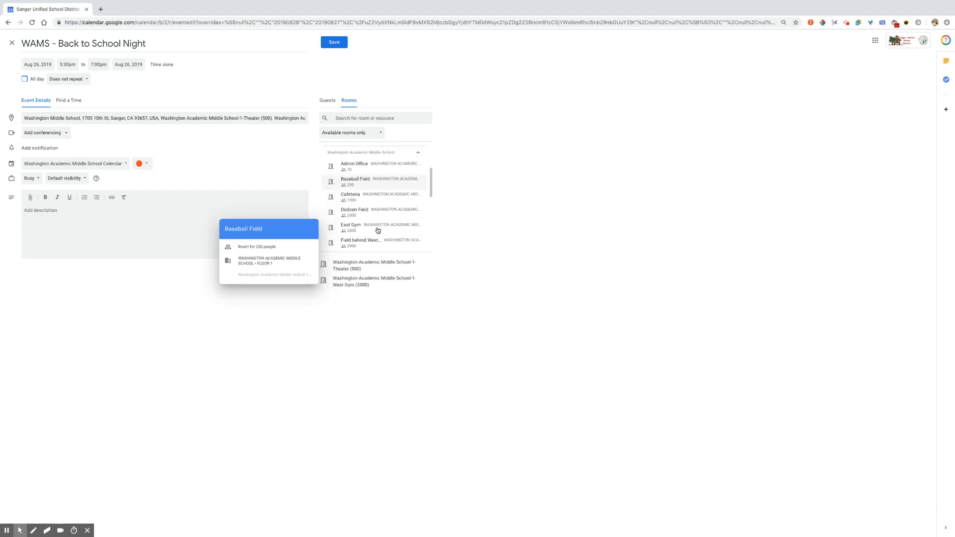
pyautogui.click(361, 228)
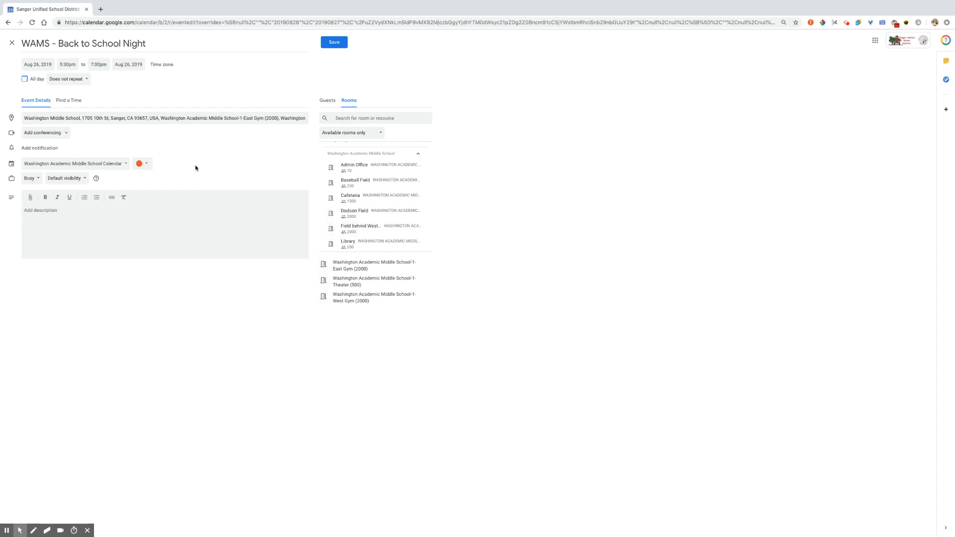
pyautogui.click(327, 100)
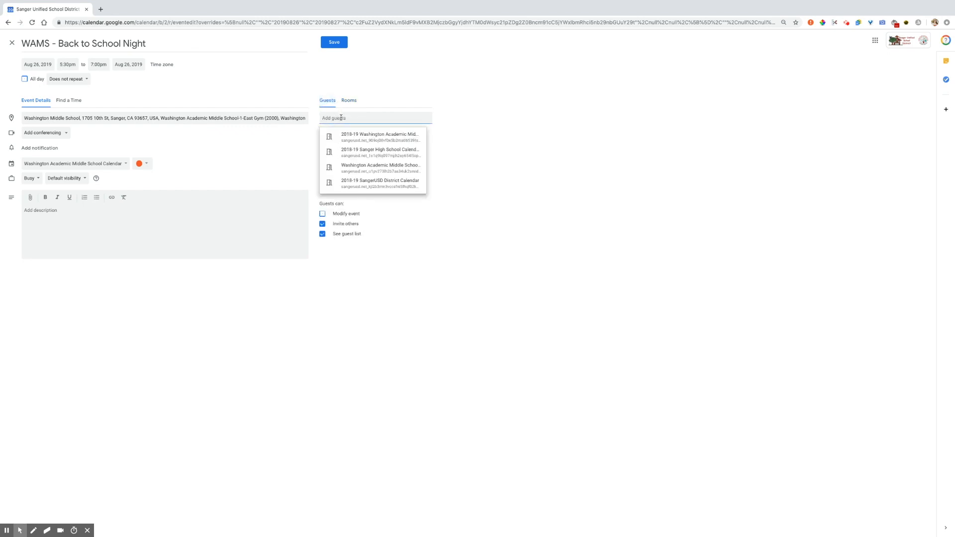
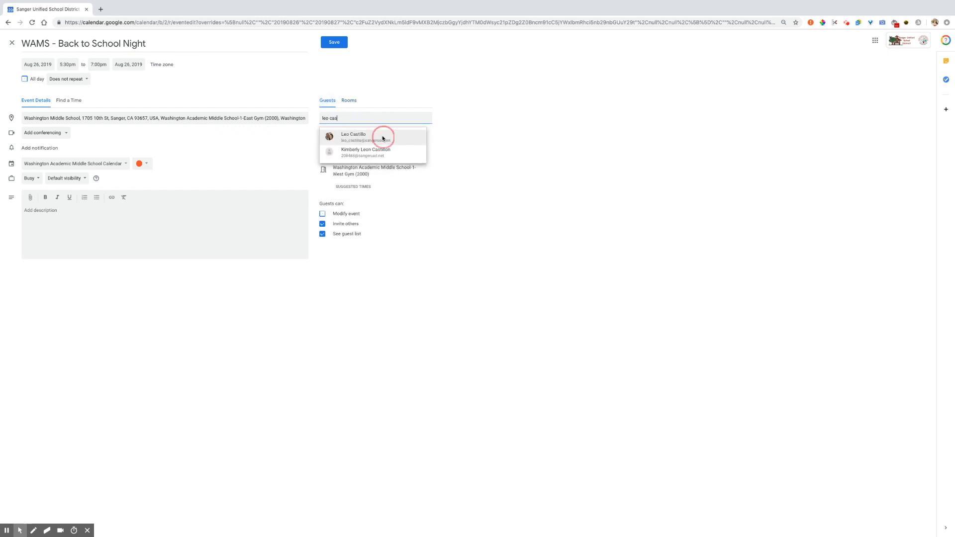
# - Search the staff member's name in Add guests and invite the suggested person
pyautogui.click(383, 137)
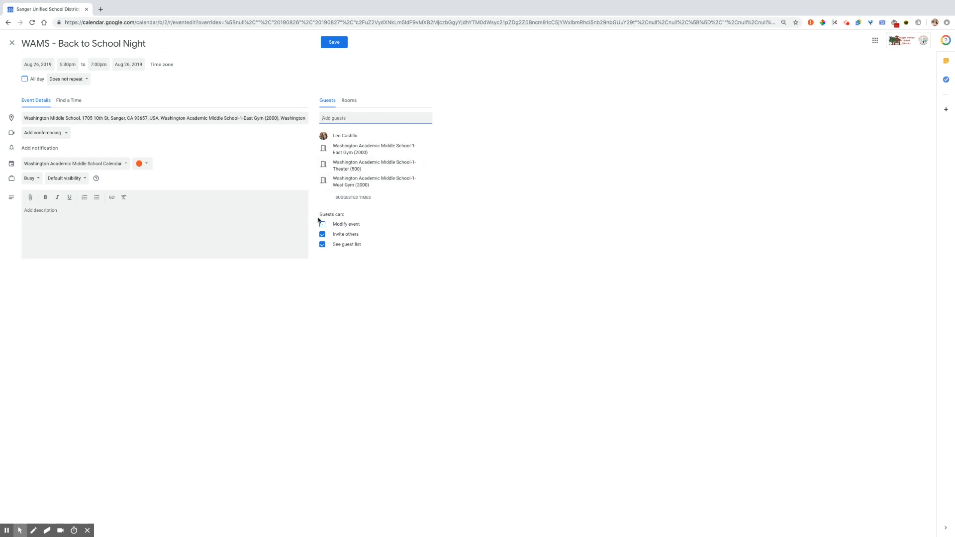
pyautogui.moveTo(317, 214); pyautogui.dragTo(356, 249)
pyautogui.click(336, 253)
pyautogui.click(42, 166)
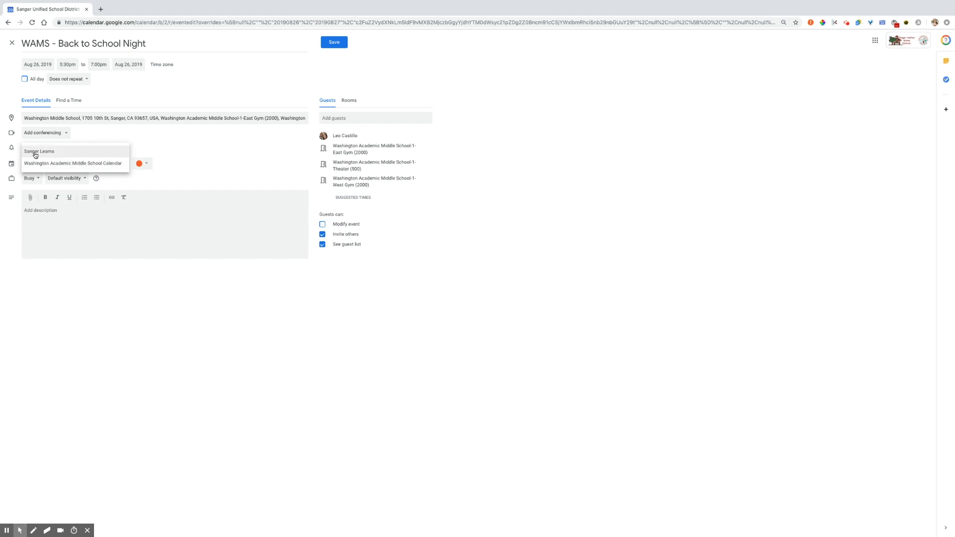
# - Switch the calendar to Sanger Learns, then back to Washington Academic Middle School Calendar
pyautogui.click(80, 153)
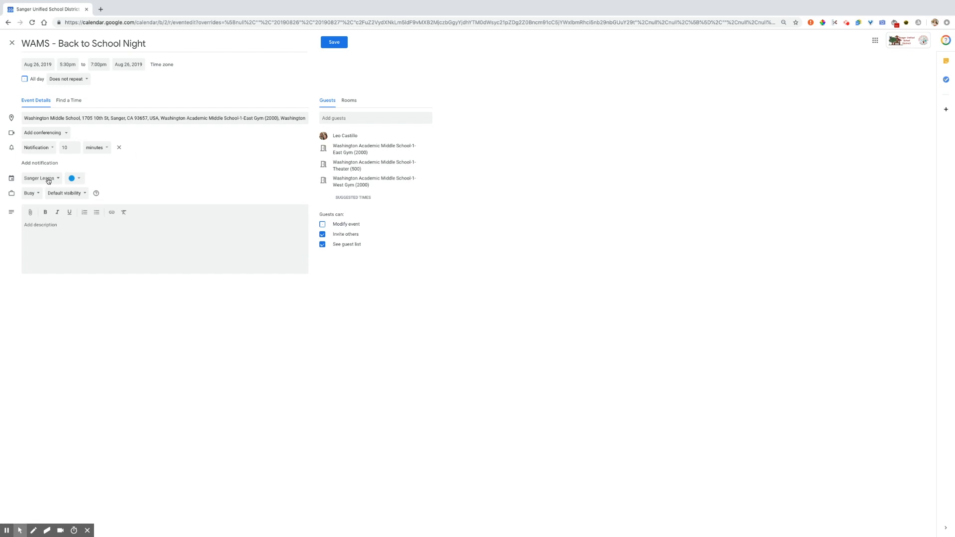
pyautogui.click(48, 181)
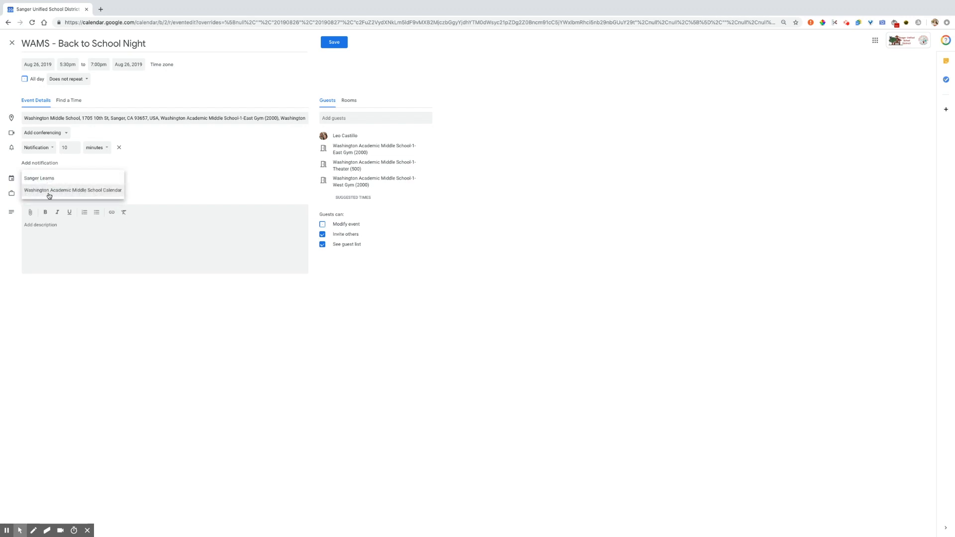
pyautogui.click(46, 191)
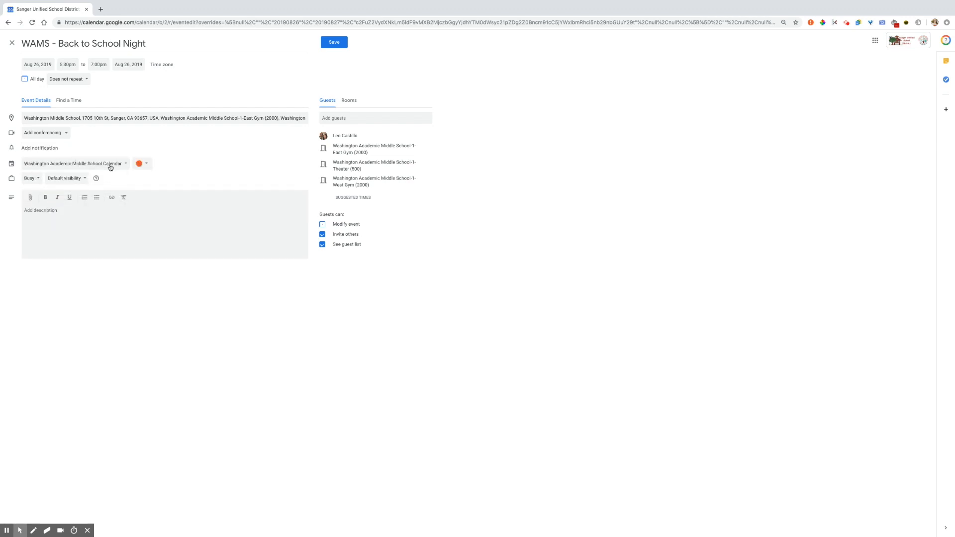
# - Leave the event colour set to Tomato
pyautogui.click(60, 209)
pyautogui.click(60, 210)
pyautogui.click(147, 165)
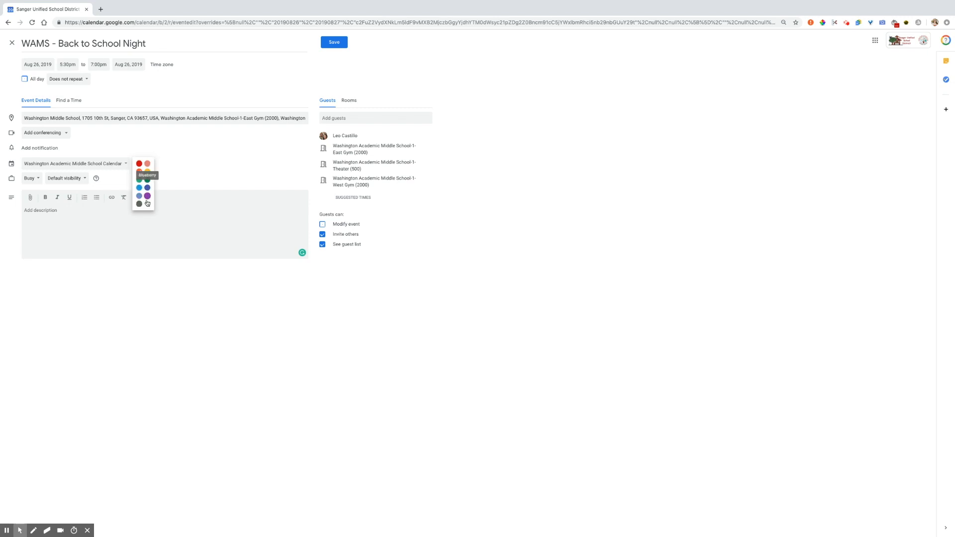
pyautogui.click(178, 181)
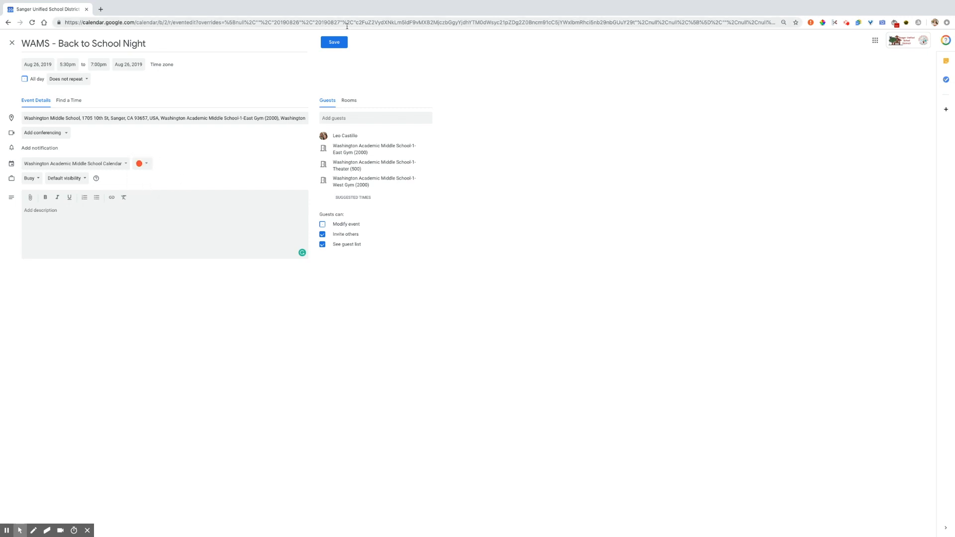
# - Remove the guest, save, and confirm the event shows at 5:30pm on August 26
pyautogui.click(422, 136)
pyautogui.click(333, 42)
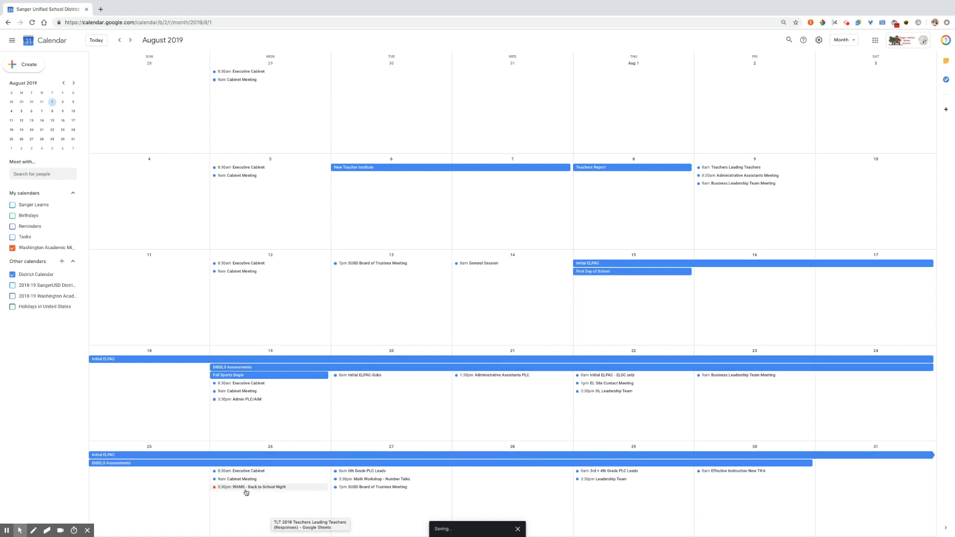
pyautogui.click(13, 276)
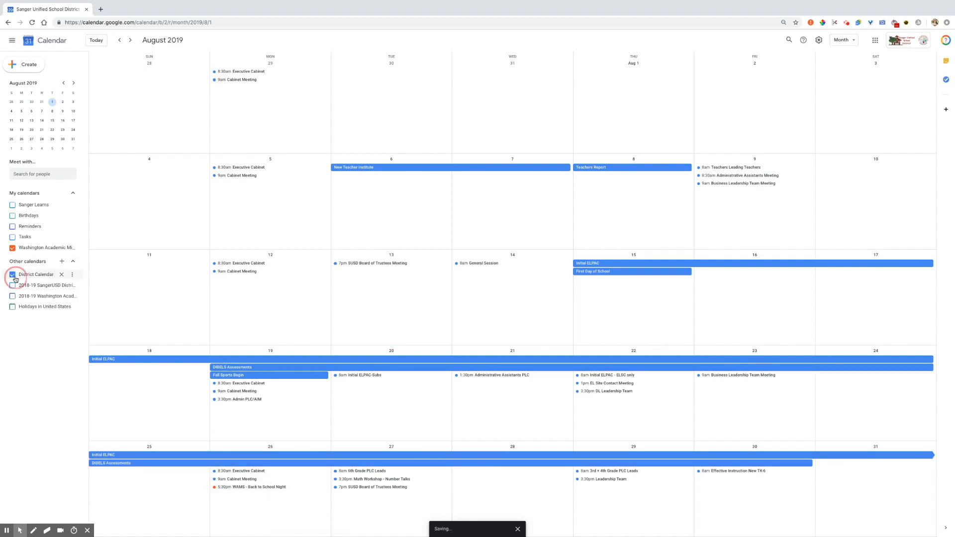
pyautogui.click(14, 276)
pyautogui.click(11, 250)
pyautogui.click(12, 249)
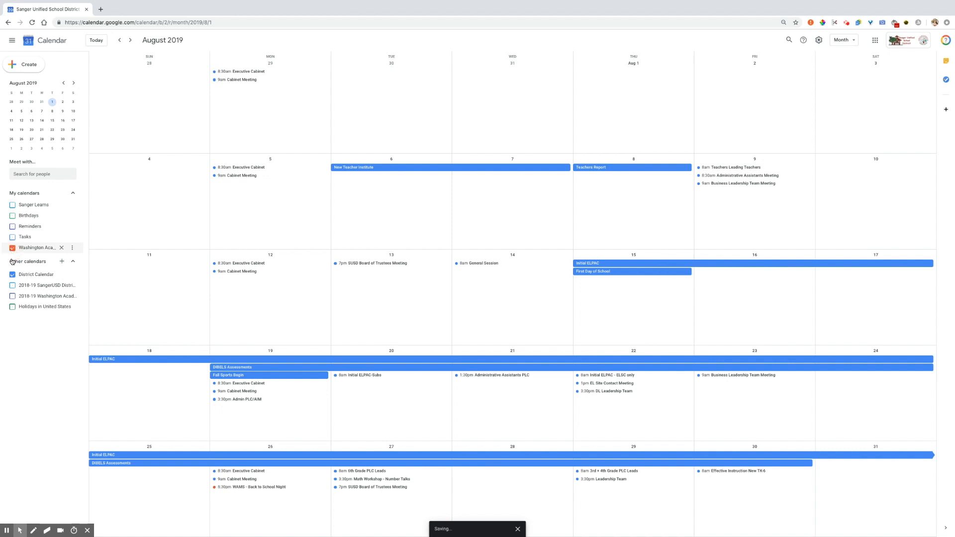